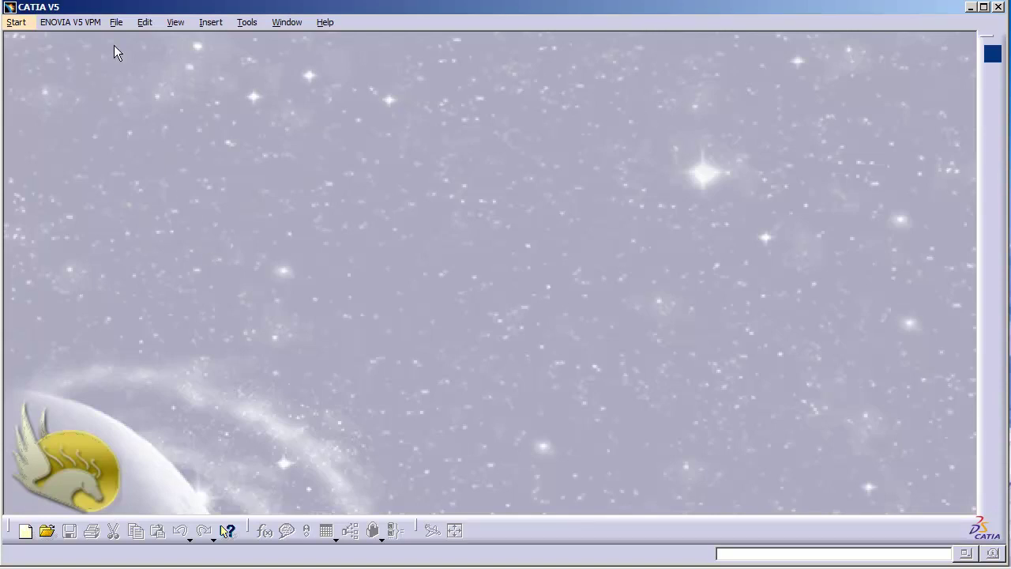
# Create a new part document with the default name Part1 and hybrid design enabled.
pyautogui.click(117, 22)
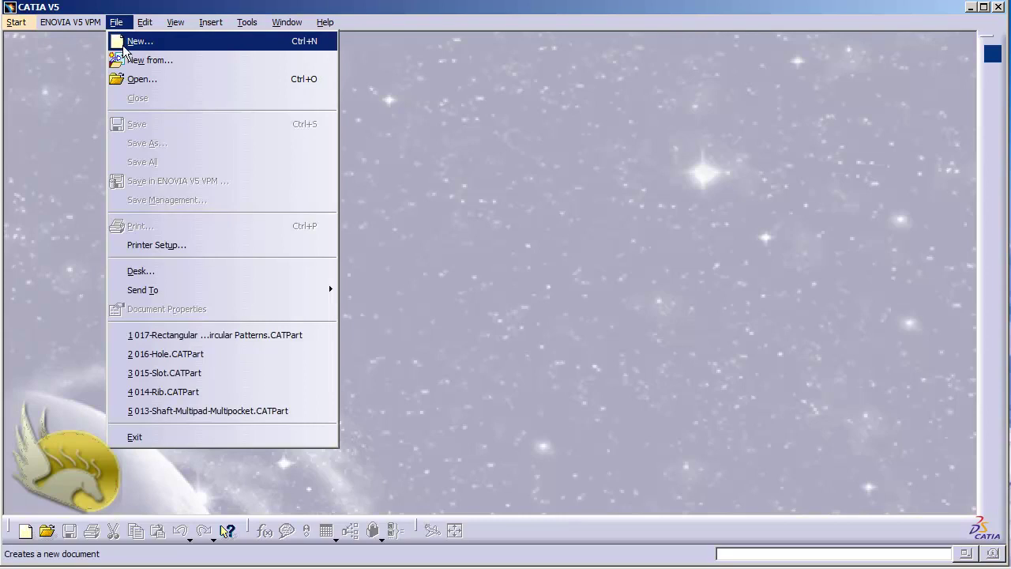
pyautogui.click(127, 39)
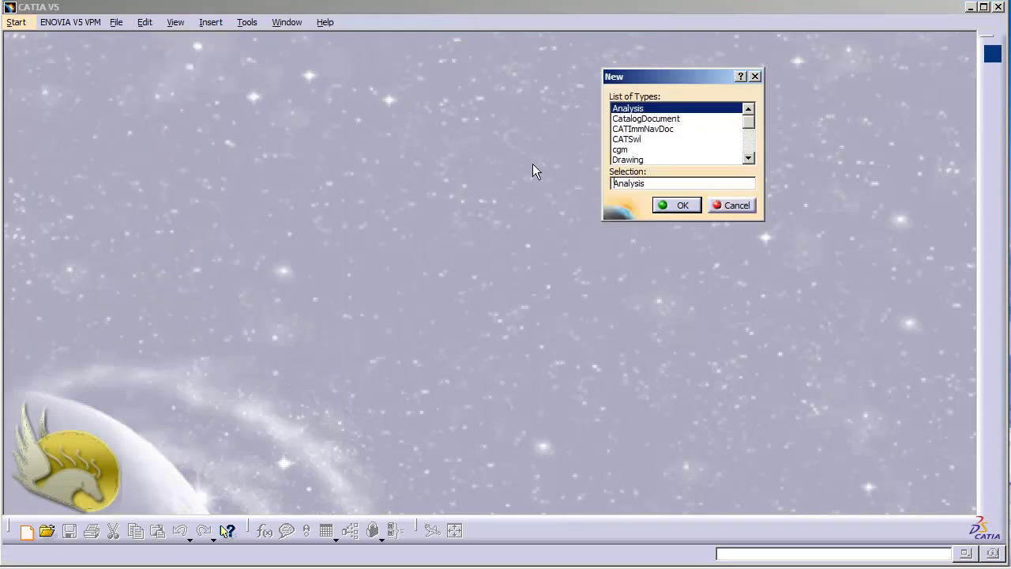
pyautogui.press('p')
pyautogui.click(684, 205)
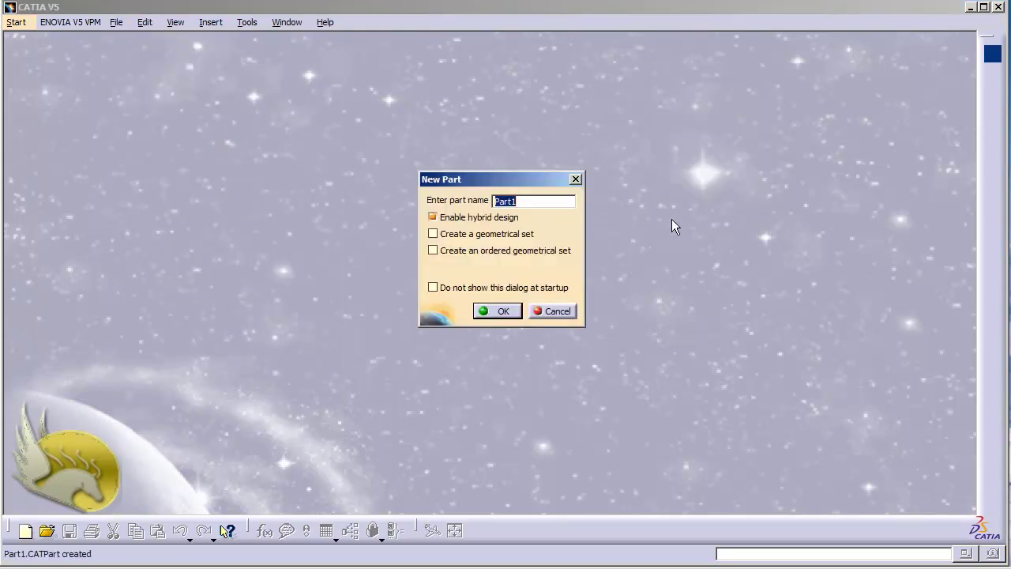
pyautogui.click(503, 310)
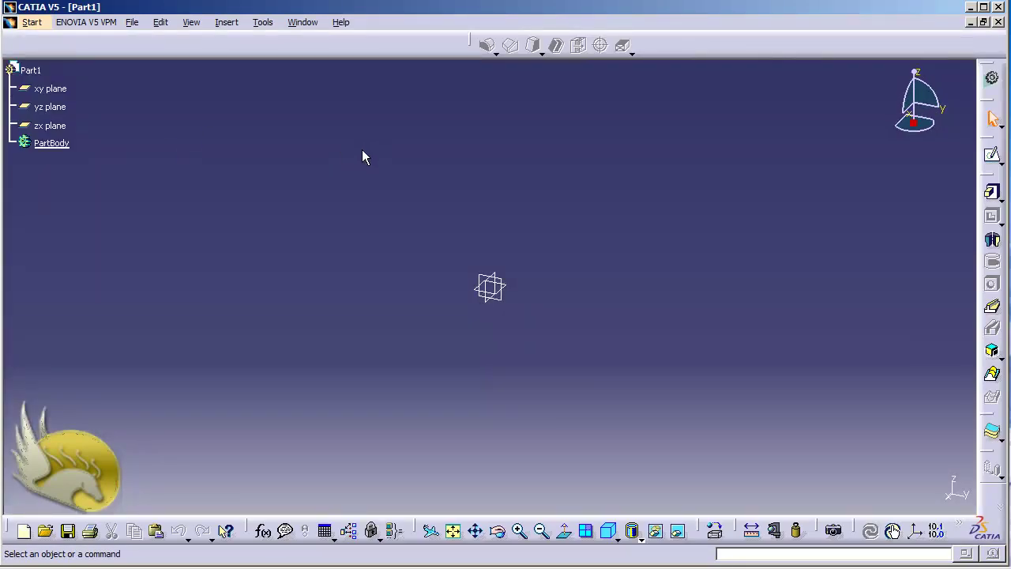
# Sketch a closed U-shaped profile on the yz plane, about 250 mm wide and 160 mm high, with a slot about 110 mm deep.
pyautogui.click(54, 107)
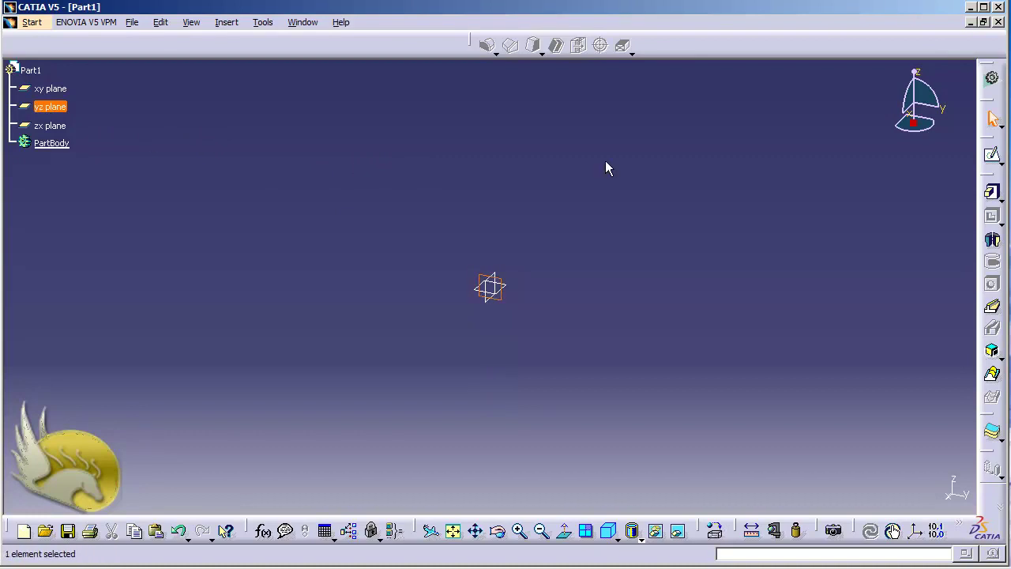
pyautogui.click(992, 155)
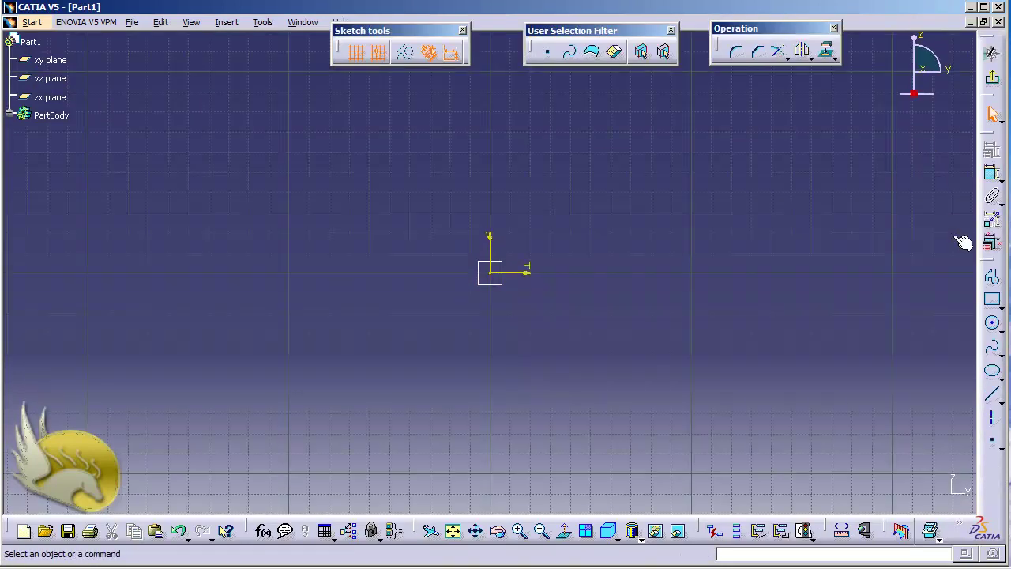
pyautogui.click(992, 274)
pyautogui.click(270, 112)
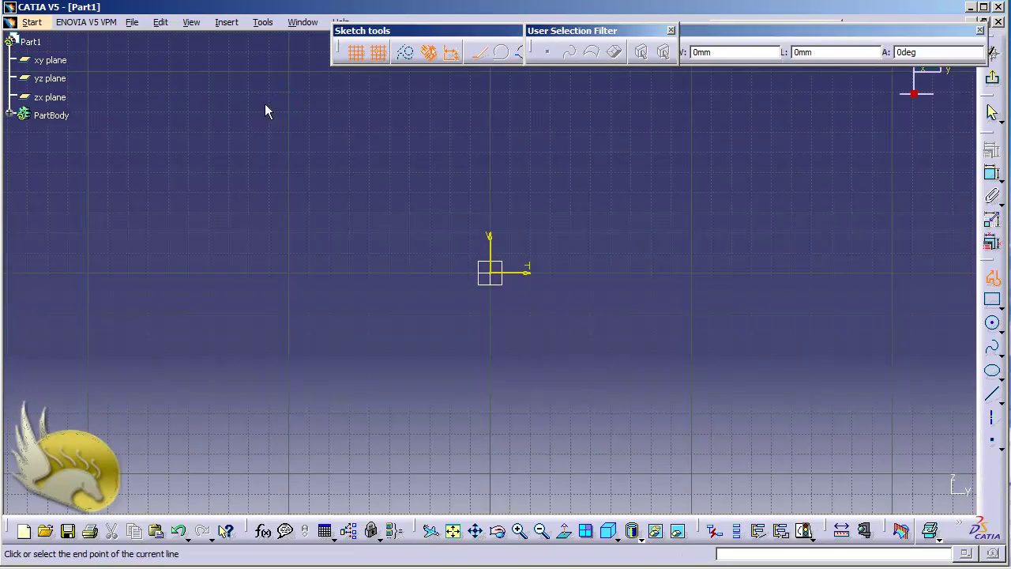
pyautogui.click(389, 112)
pyautogui.click(390, 332)
pyautogui.click(651, 332)
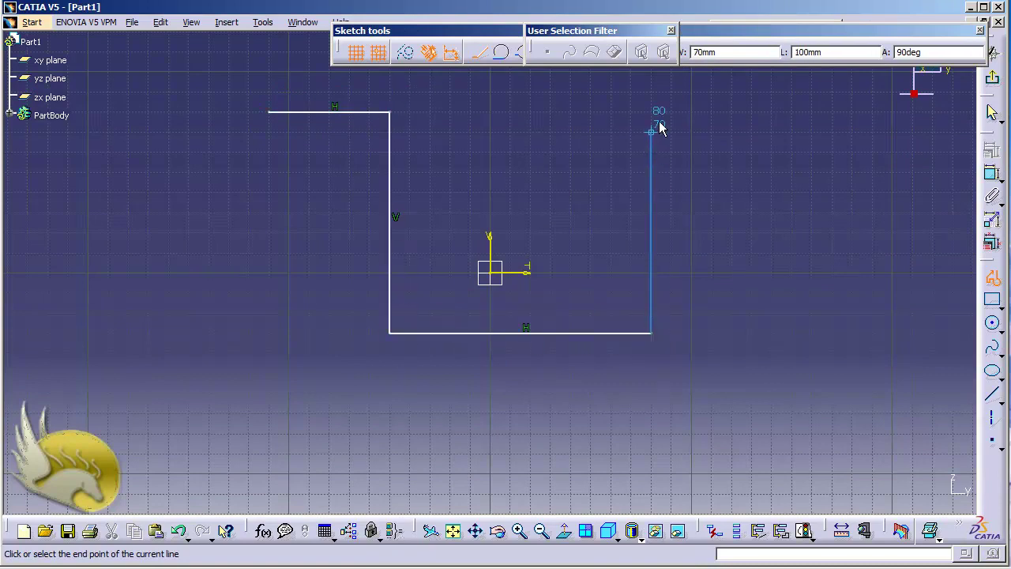
pyautogui.click(650, 111)
pyautogui.click(773, 112)
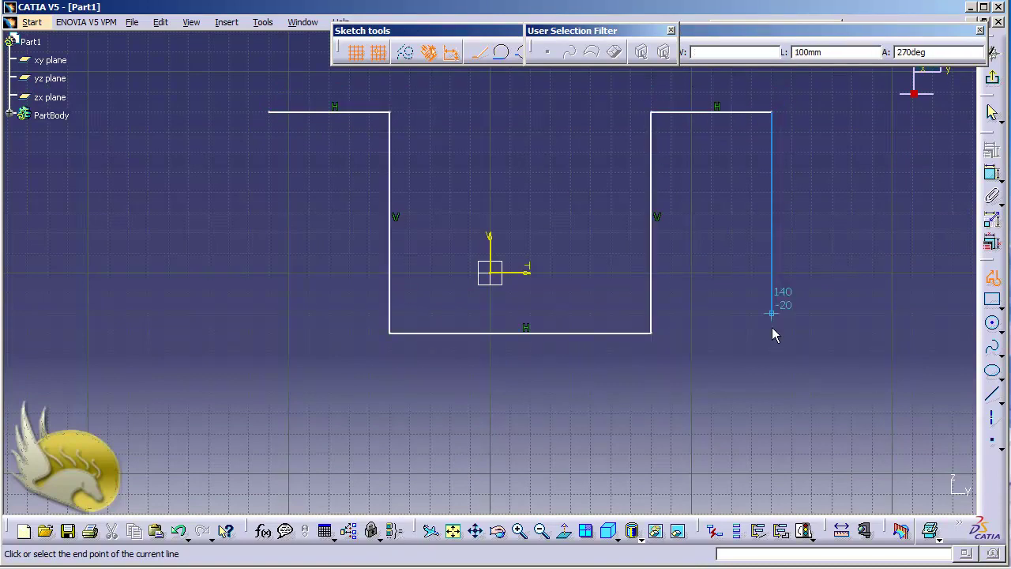
pyautogui.click(772, 433)
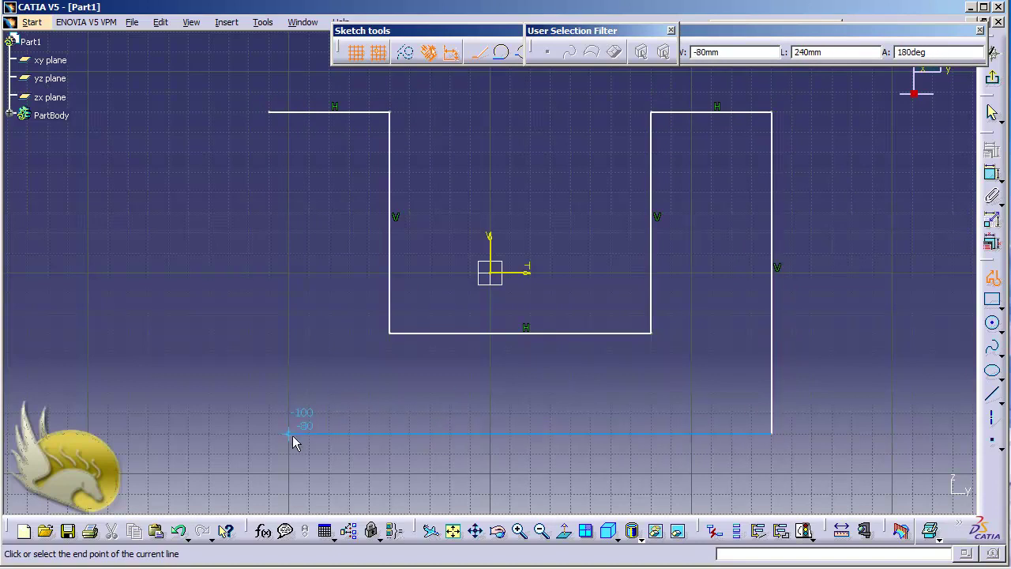
pyautogui.click(267, 441)
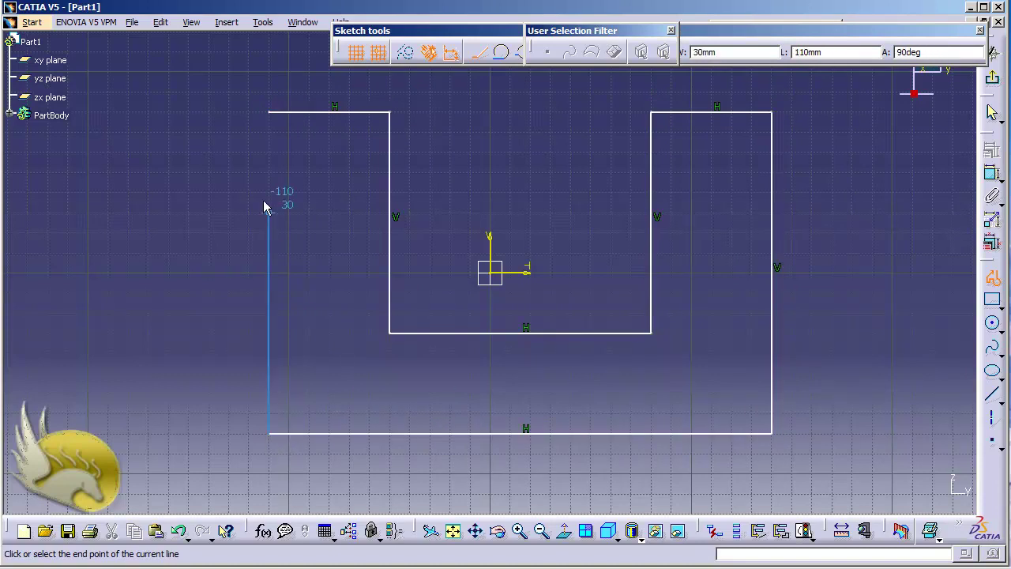
pyautogui.click(266, 121)
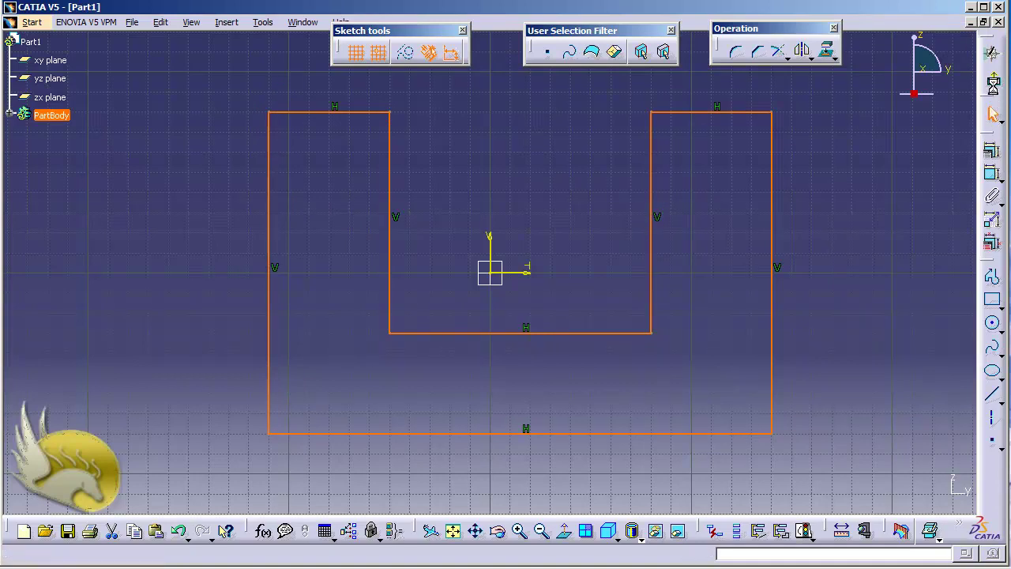
pyautogui.click(992, 53)
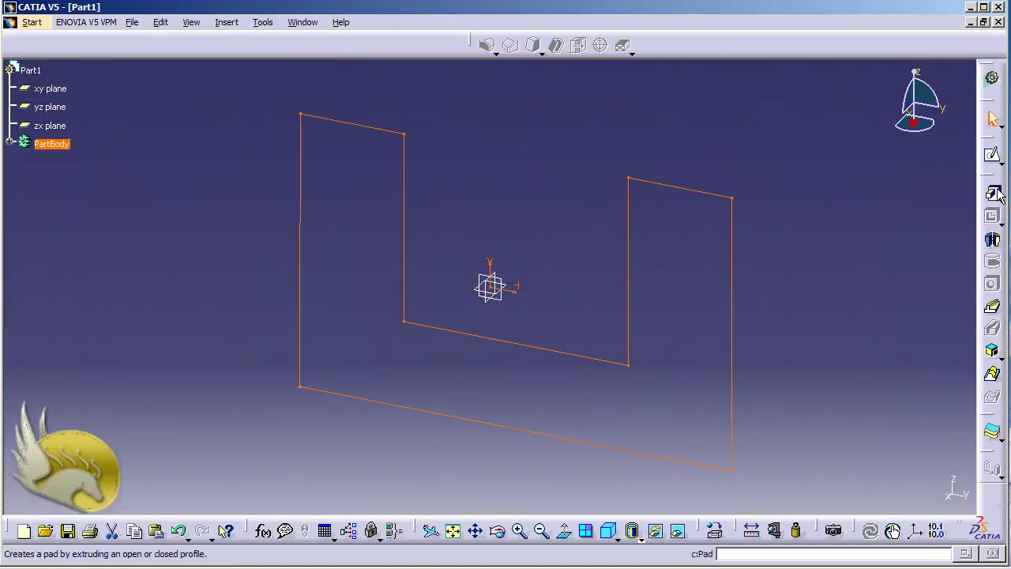
# Pad the U-shaped sketch with a length of 50 mm and mirrored extent.
pyautogui.click(998, 199)
pyautogui.click(950, 203)
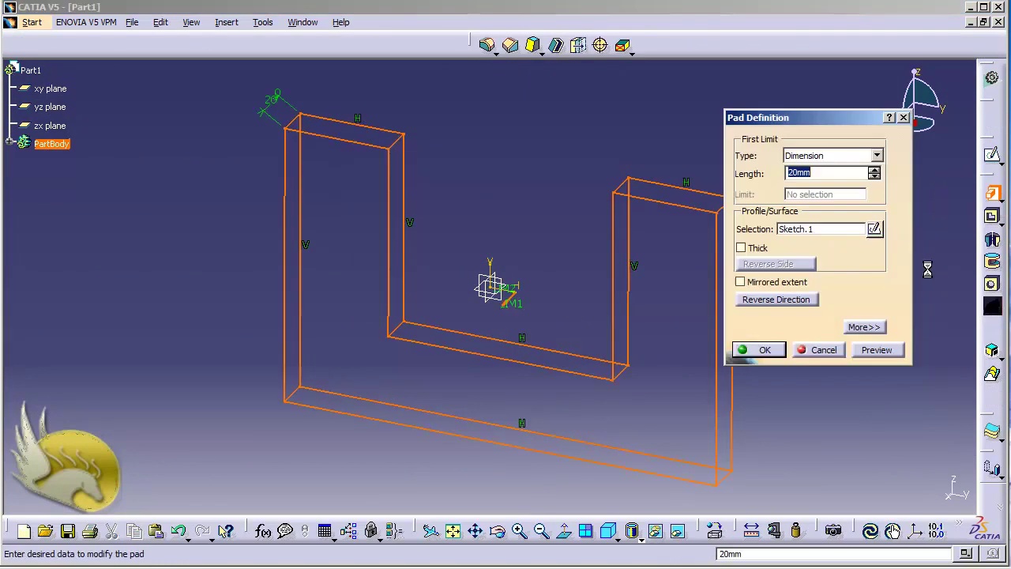
pyautogui.write('5')
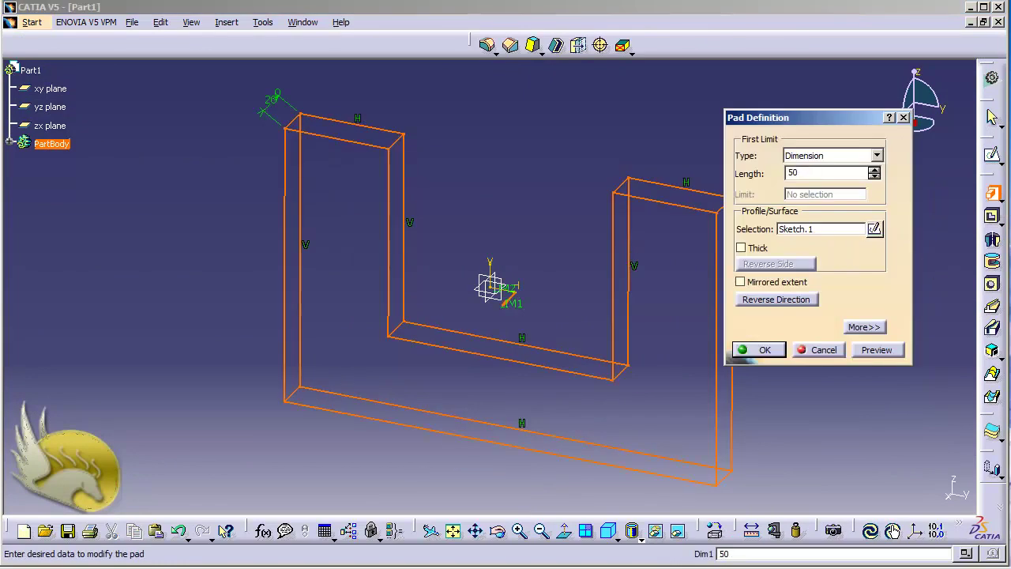
pyautogui.write('0')
pyautogui.click(770, 284)
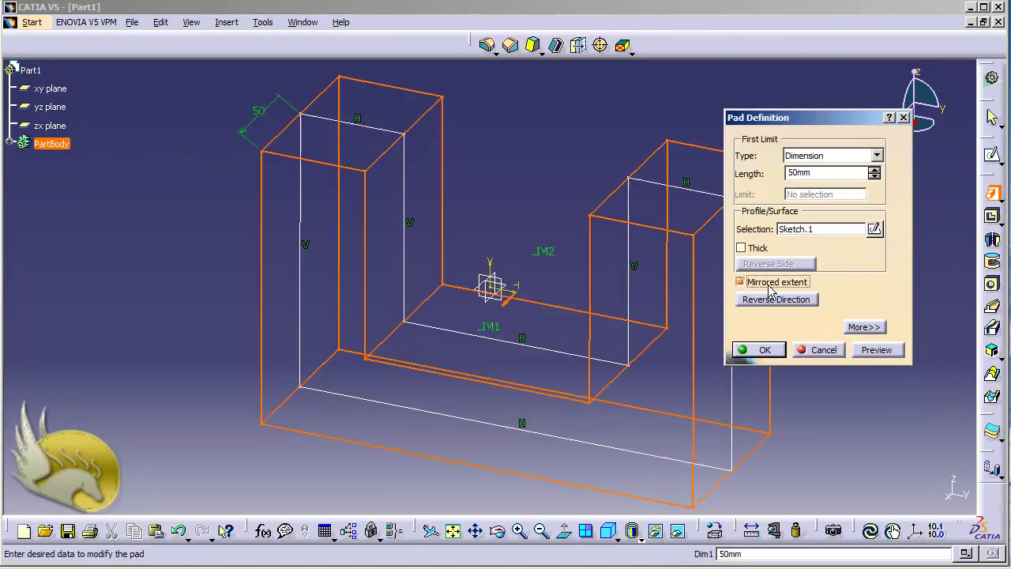
pyautogui.click(779, 349)
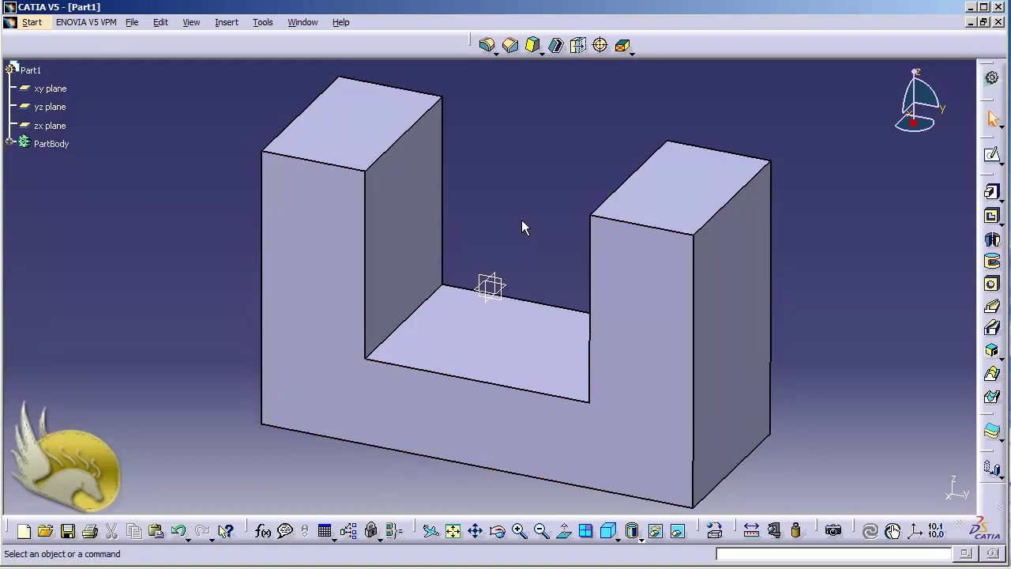
pyautogui.rightClick(643, 46)
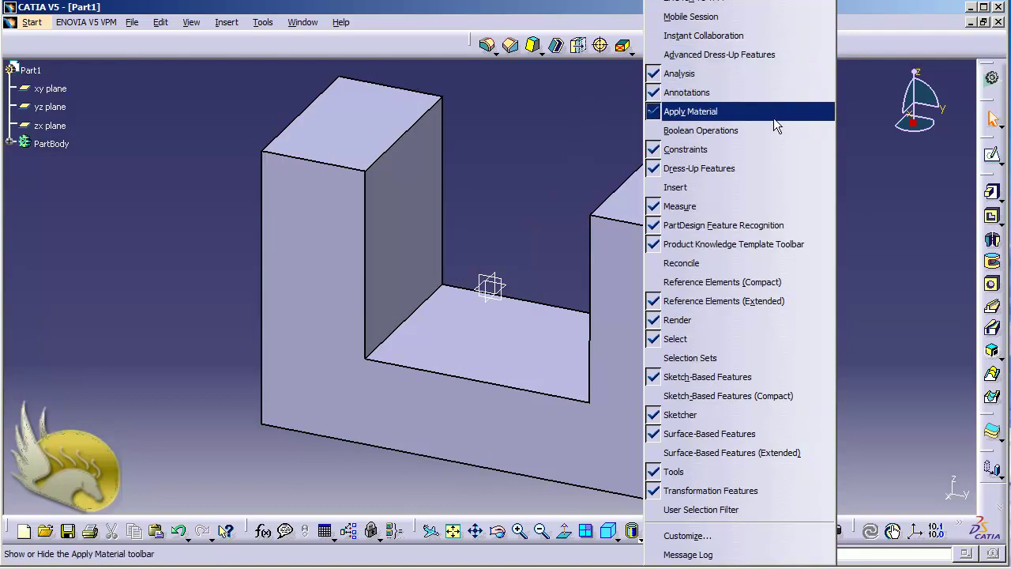
pyautogui.press('Escape')
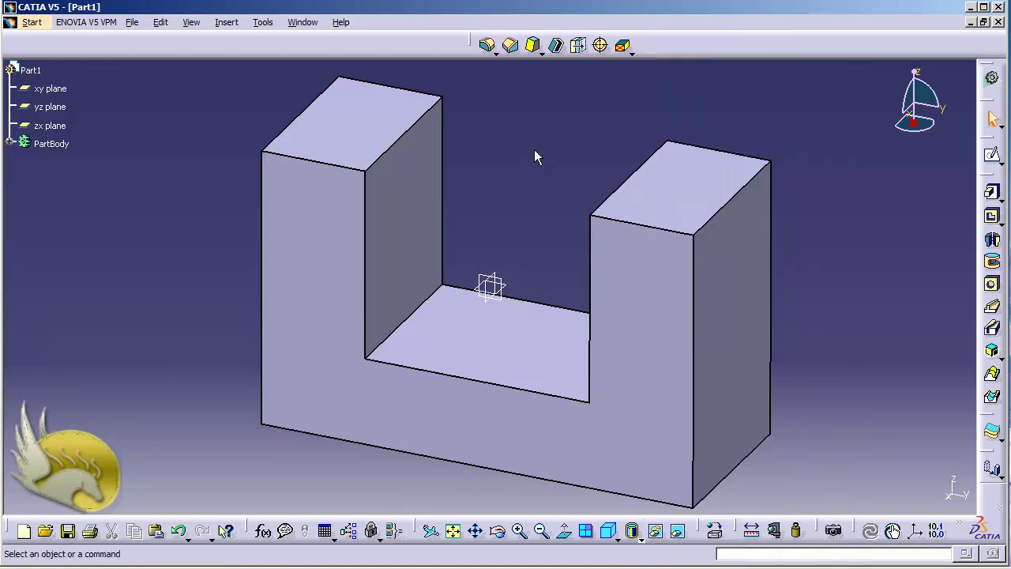
# Apply an Edge Fillet with a 15 mm radius to the right-hand top edge of each of the two arms.
pyautogui.click(225, 22)
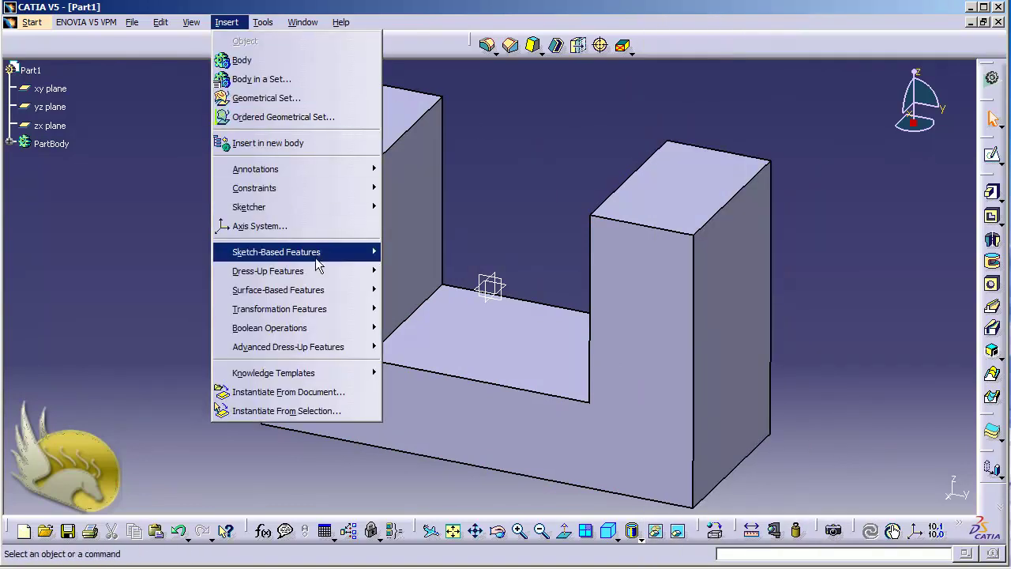
pyautogui.moveTo(324, 277)
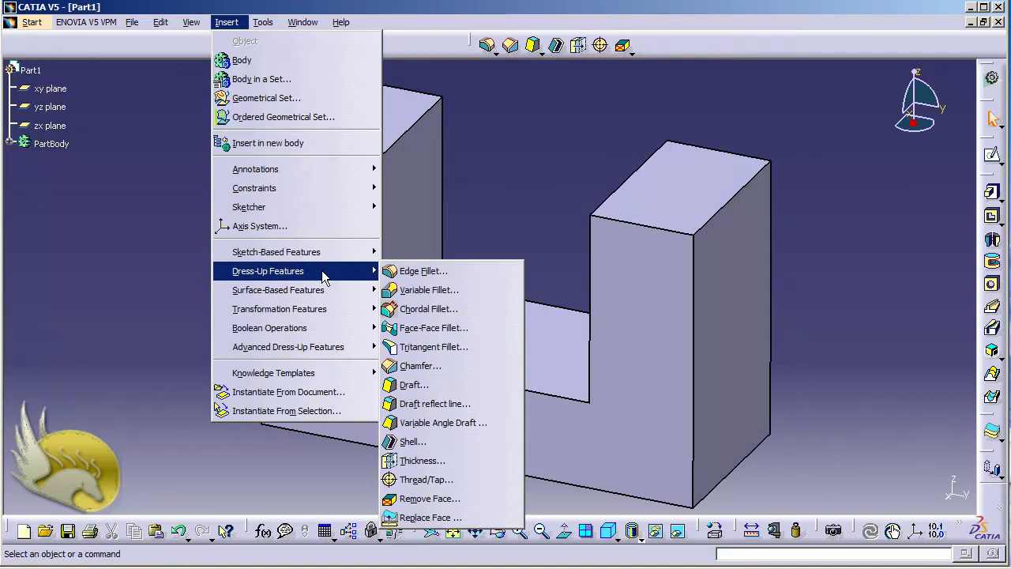
pyautogui.click(398, 276)
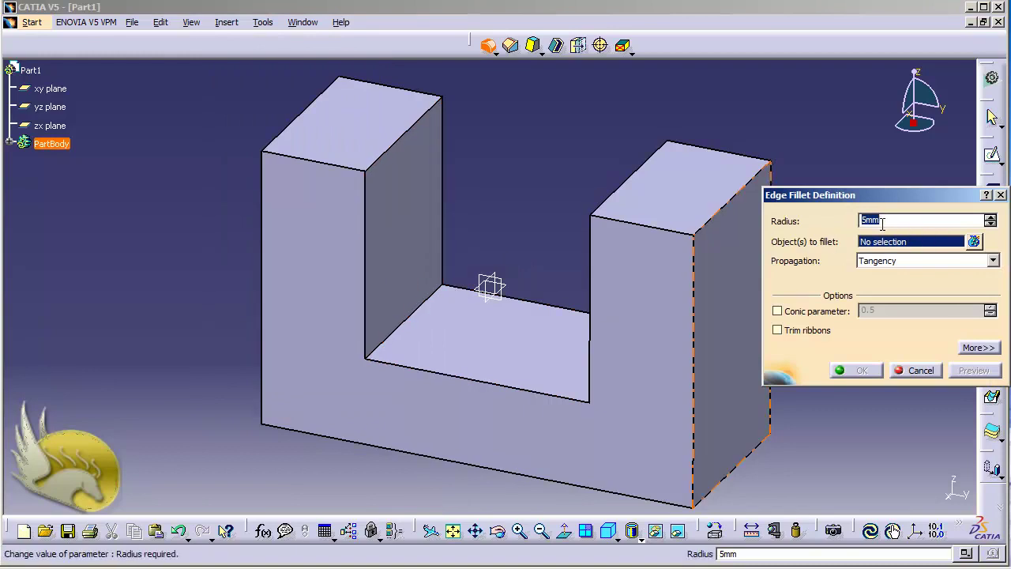
pyautogui.write('15')
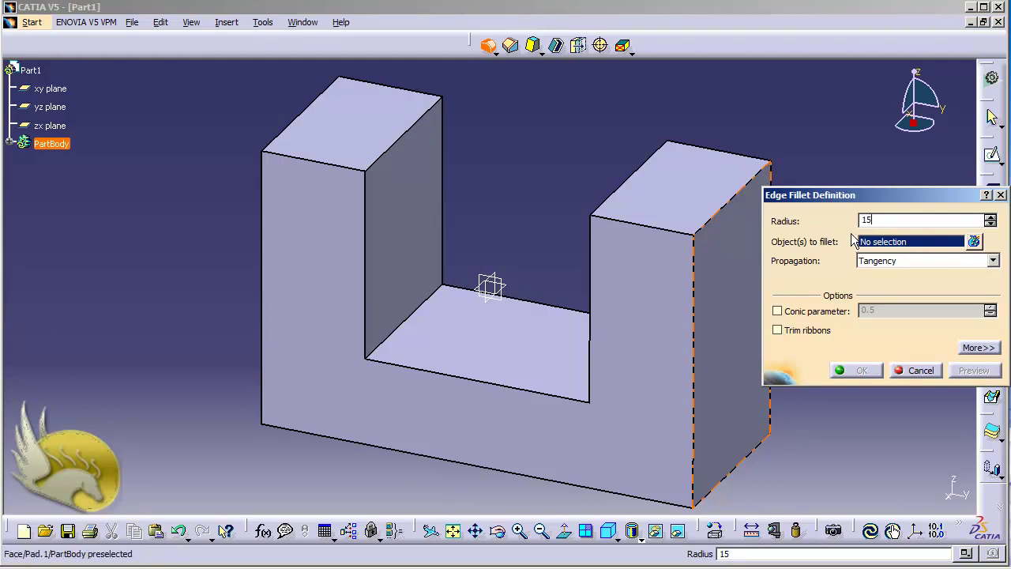
pyautogui.moveTo(847, 194); pyautogui.dragTo(881, 195)
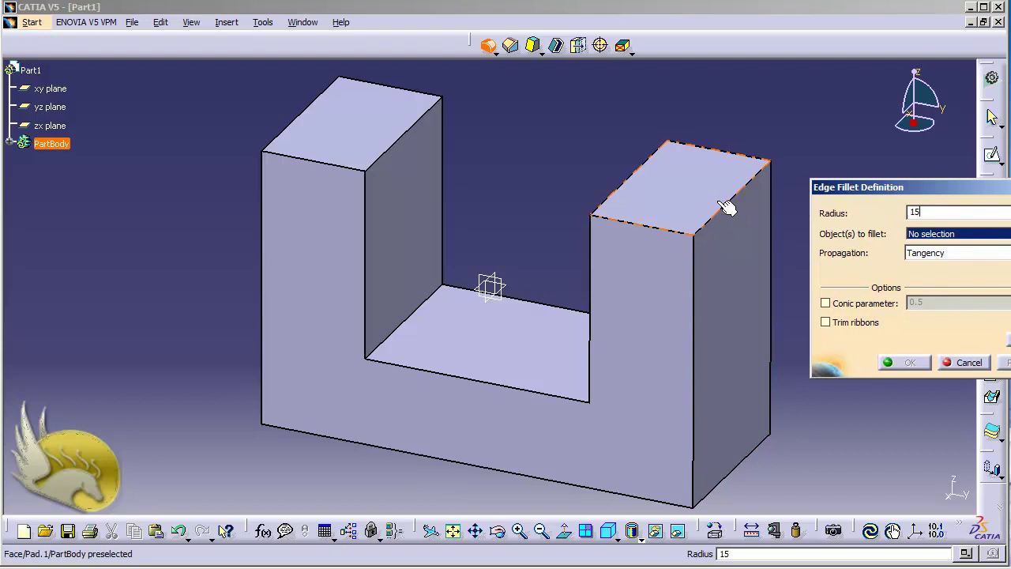
pyautogui.click(733, 210)
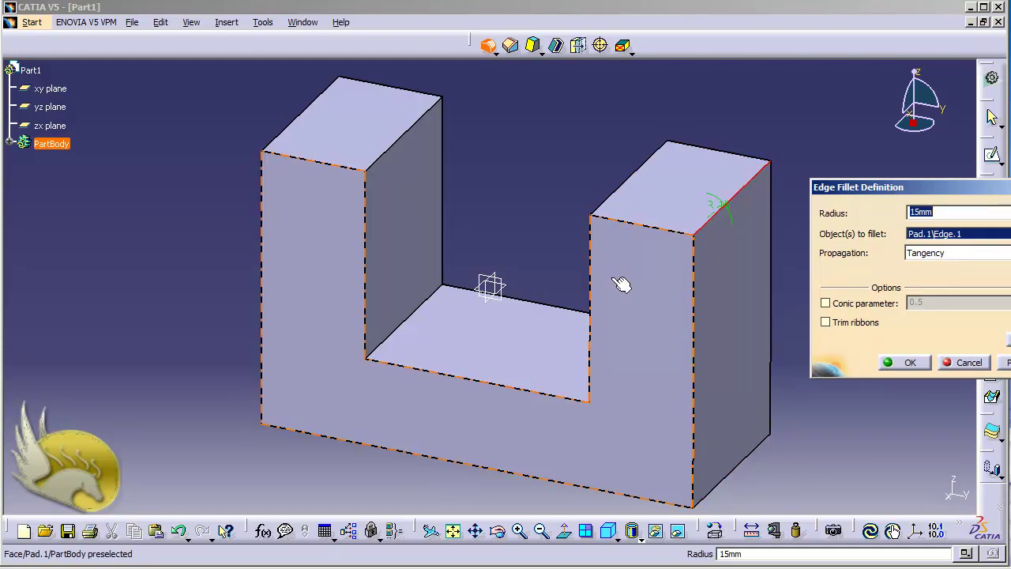
pyautogui.click(404, 146)
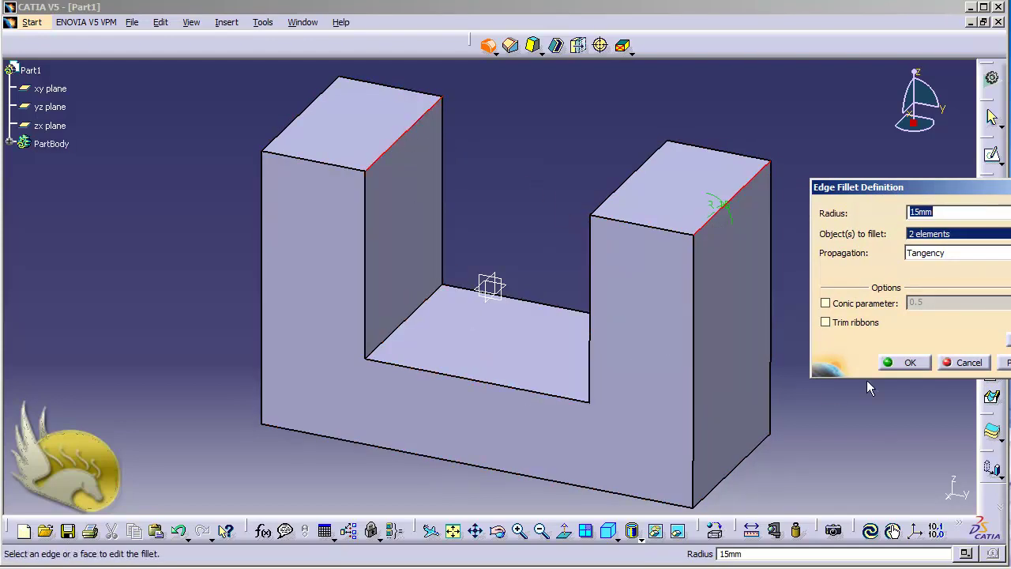
pyautogui.click(906, 364)
pyautogui.click(885, 389)
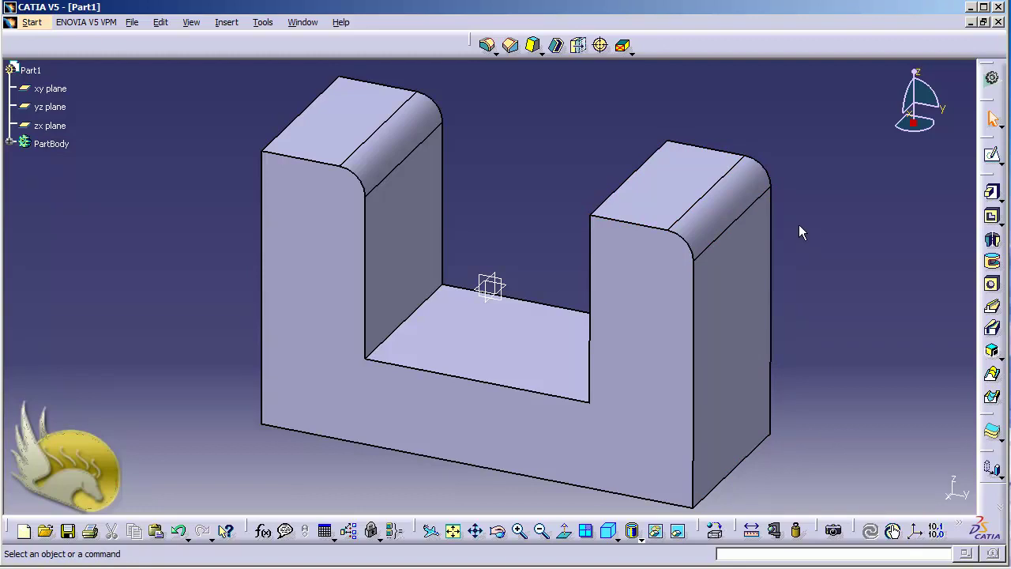
# Undo the edge fillet on the two arms.
pyautogui.hotkey('ctrl', 'z')
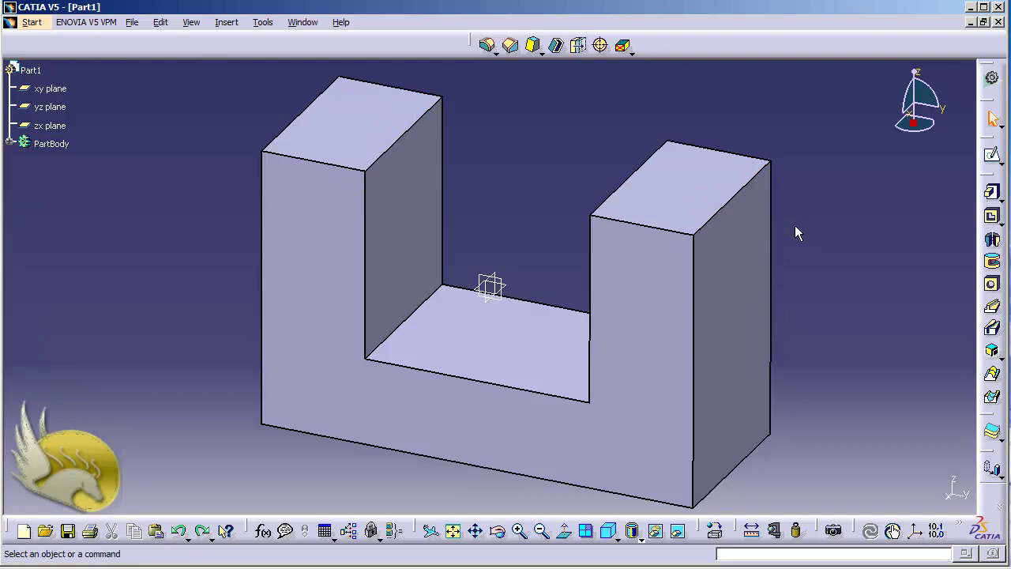
pyautogui.press('Left')
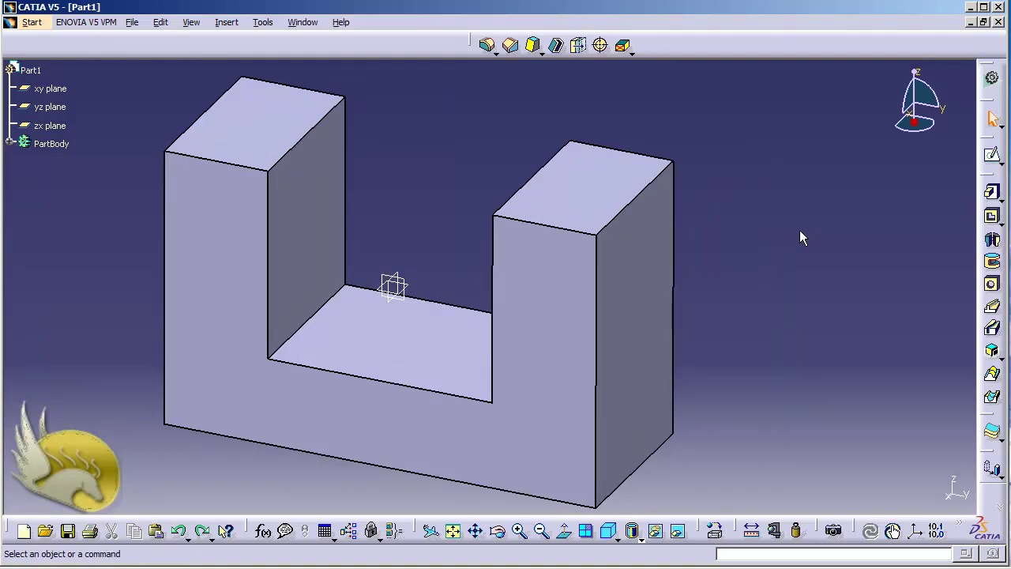
pyautogui.click(233, 22)
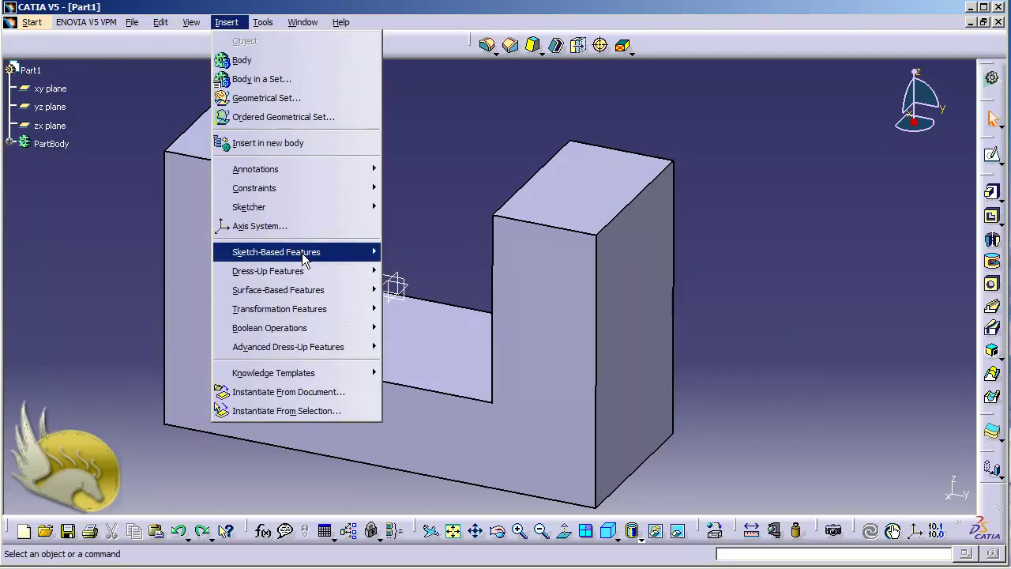
pyautogui.moveTo(307, 275)
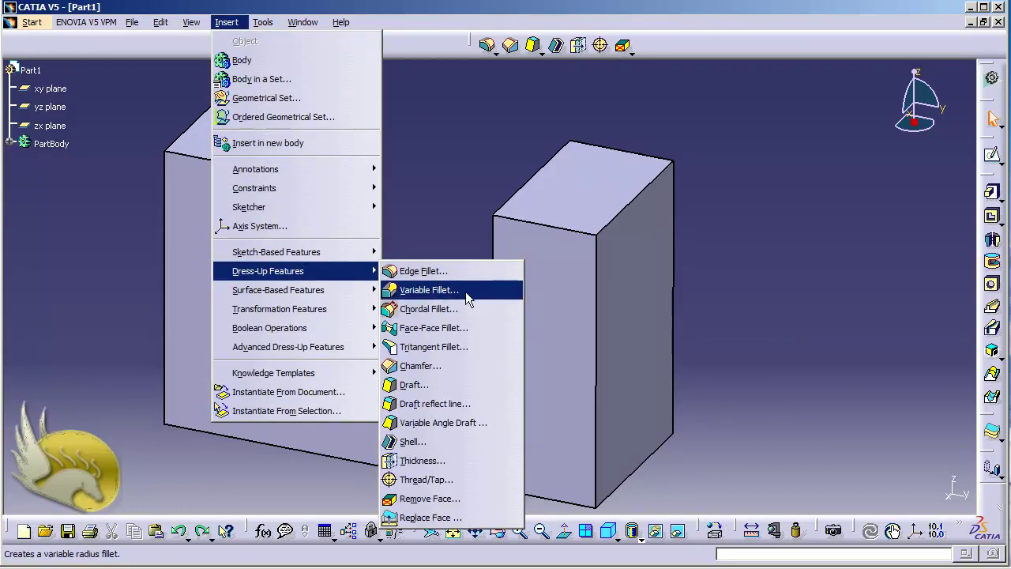
pyautogui.click(761, 258)
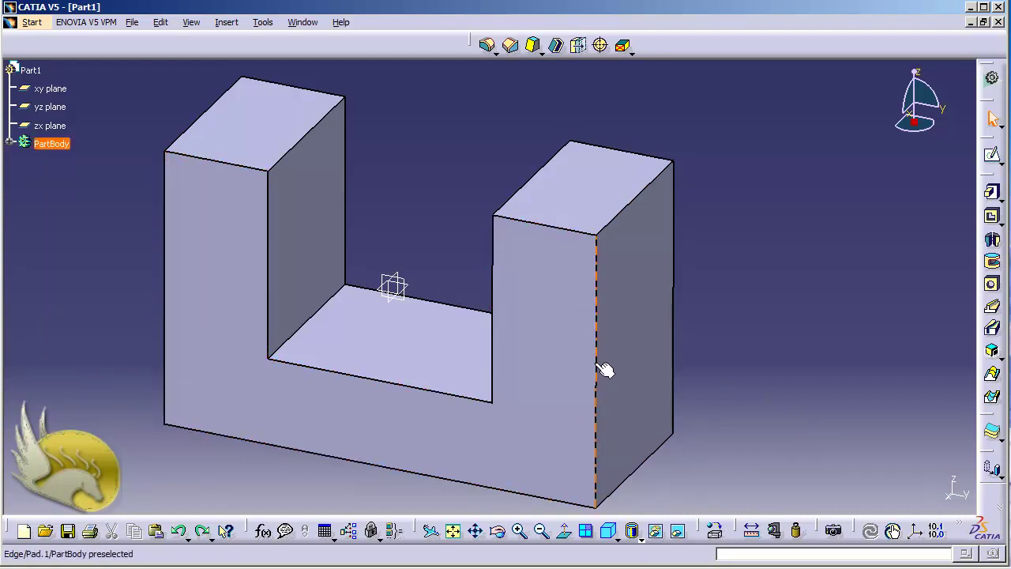
# Start a sketch on the front U-shaped face and place a point outside the solid, beyond the right arm and above the horizontal axis.
pyautogui.click(525, 344)
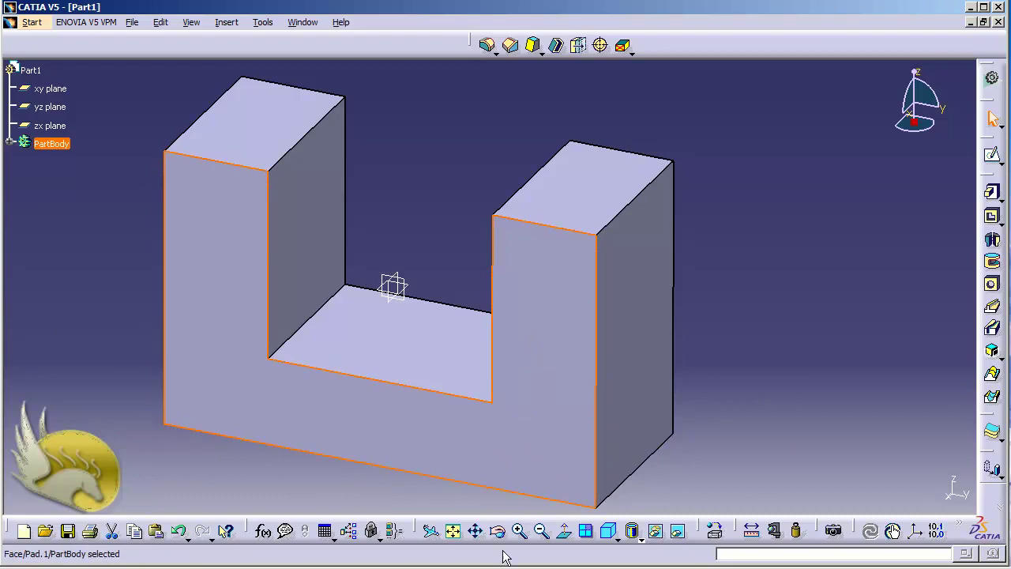
pyautogui.click(991, 155)
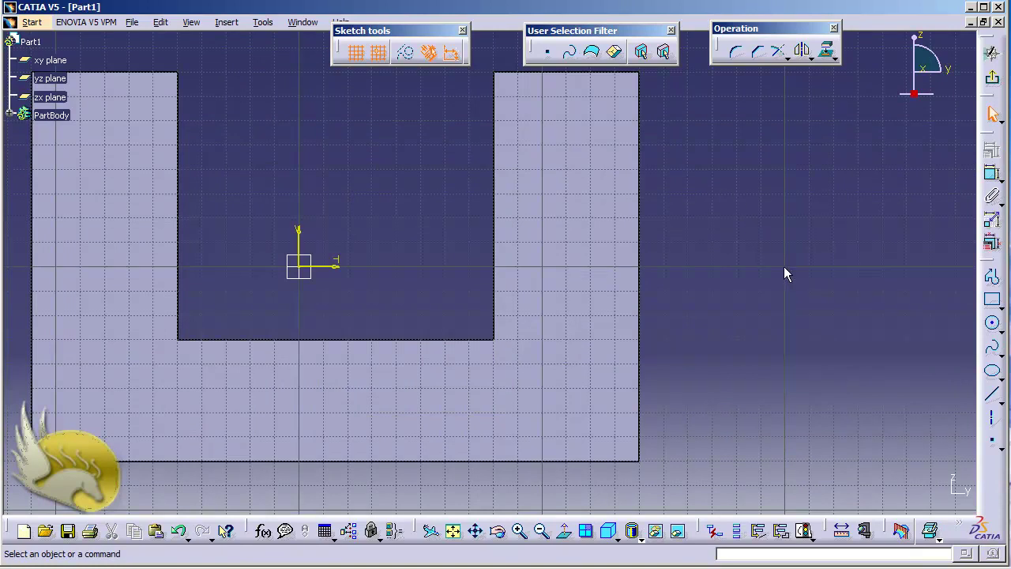
pyautogui.click(992, 440)
pyautogui.click(761, 169)
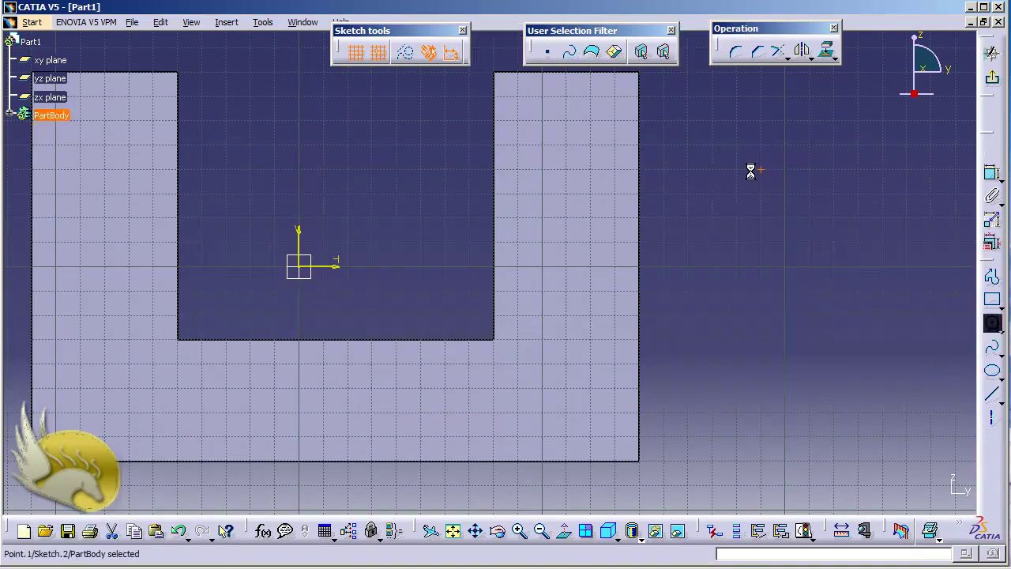
# Place two more sketch points outside the solid, beyond its right edge and at different heights below the horizontal axis.
pyautogui.click(991, 439)
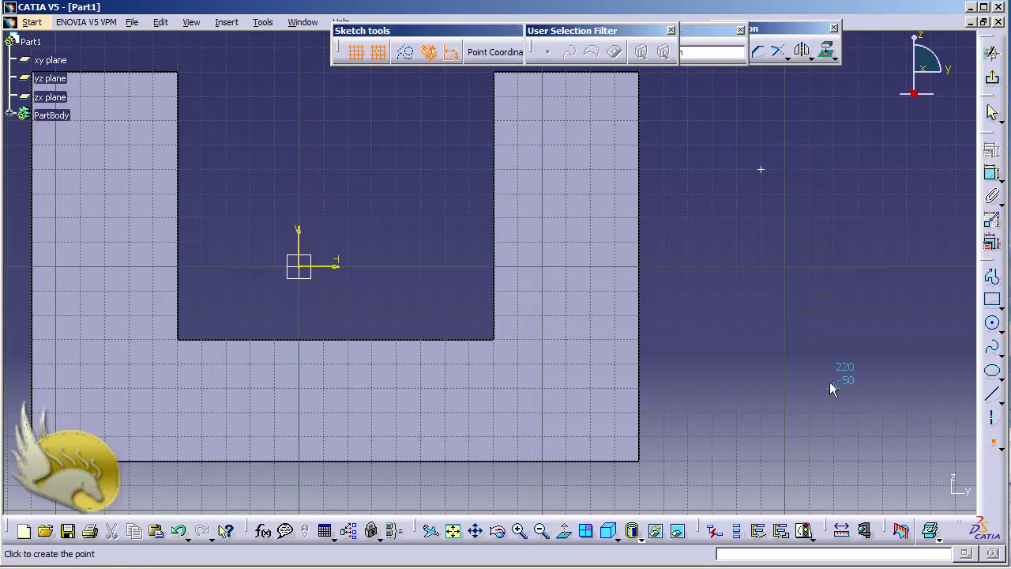
pyautogui.click(736, 315)
pyautogui.click(991, 439)
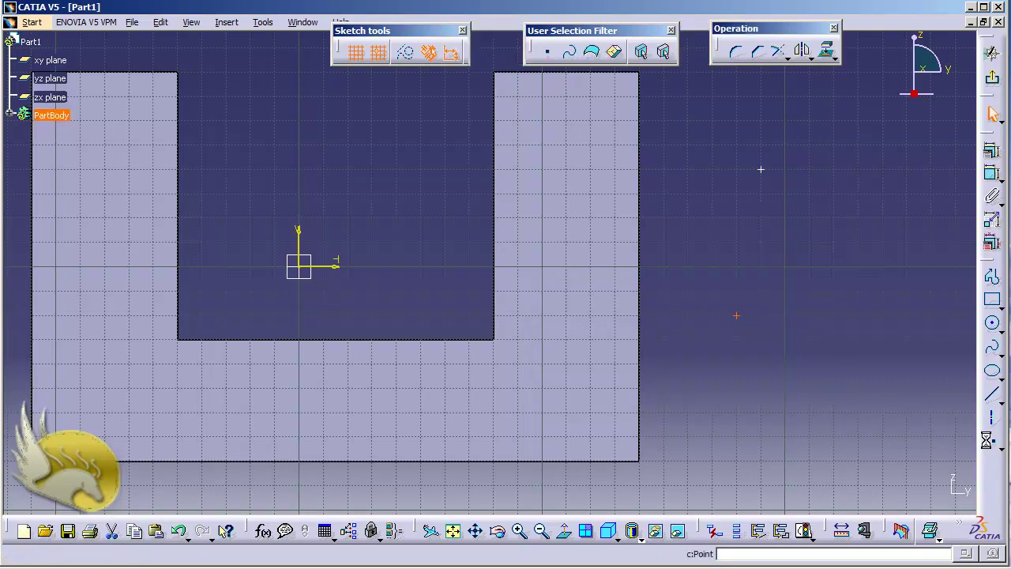
pyautogui.click(808, 413)
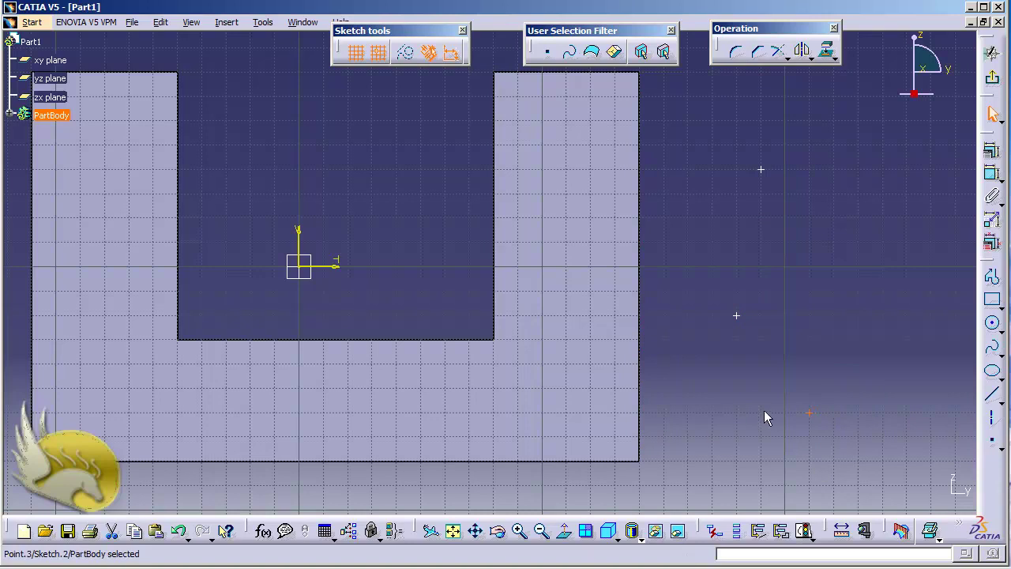
# Constrain the distance between the lowest point and the solid's outer right edge, and set it to 0.
pyautogui.click(991, 174)
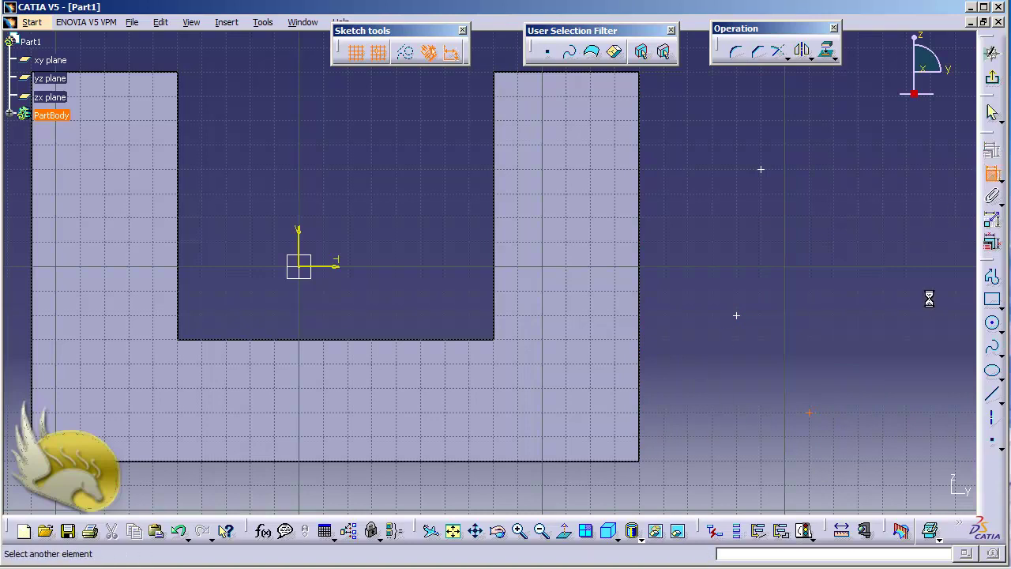
pyautogui.click(642, 423)
pyautogui.click(730, 442)
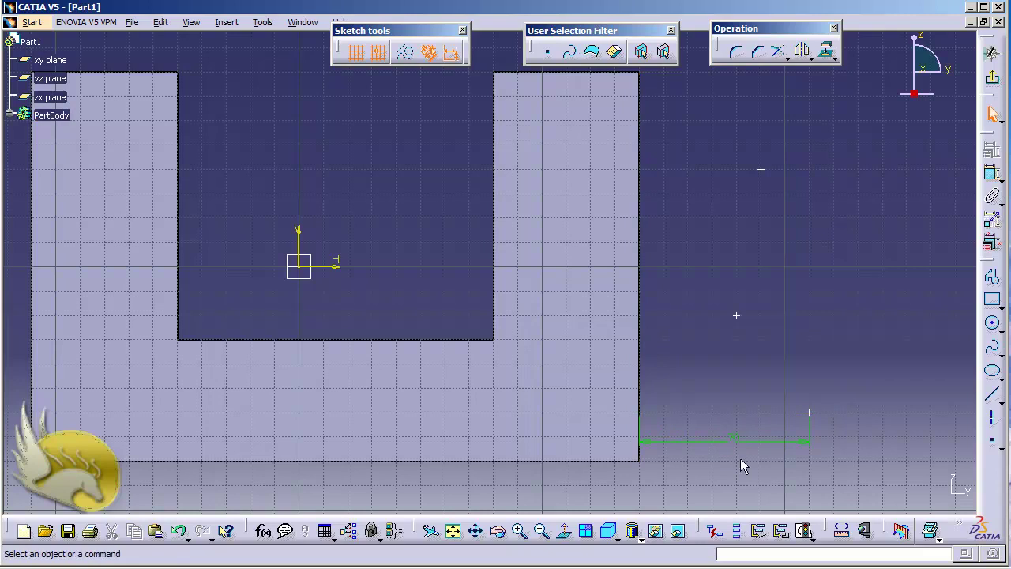
pyautogui.doubleClick(734, 442)
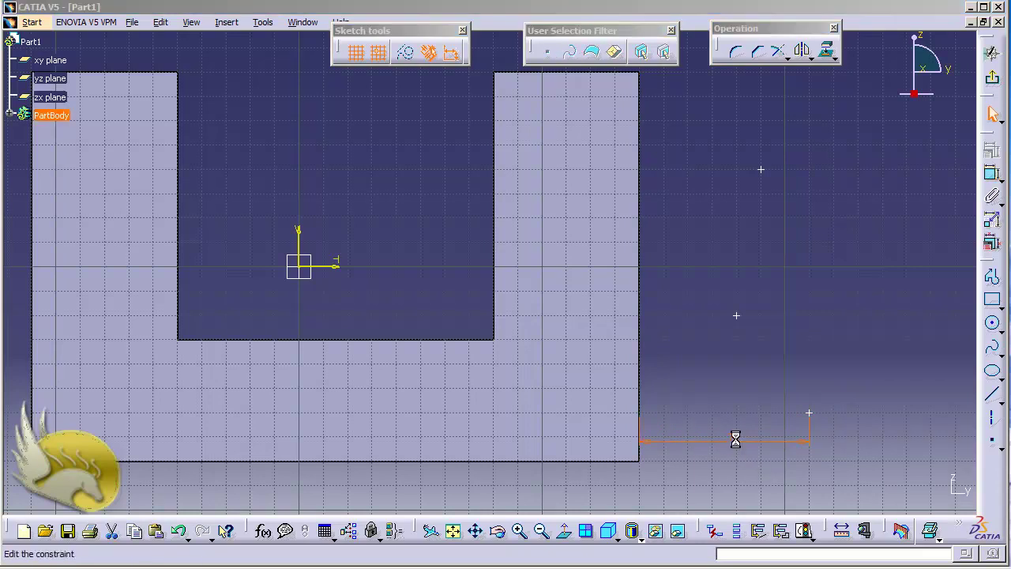
pyautogui.write('0')
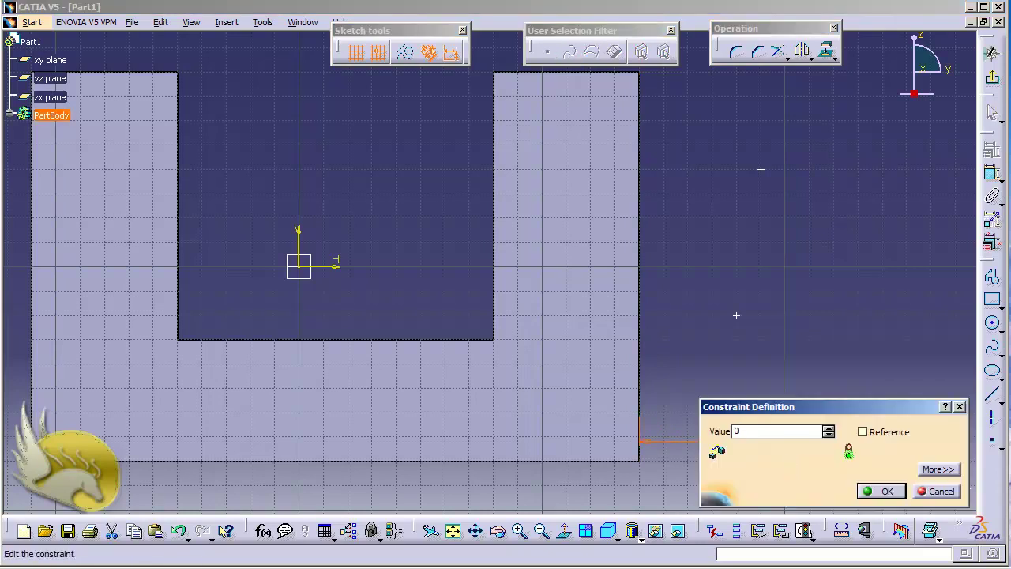
pyautogui.click(881, 491)
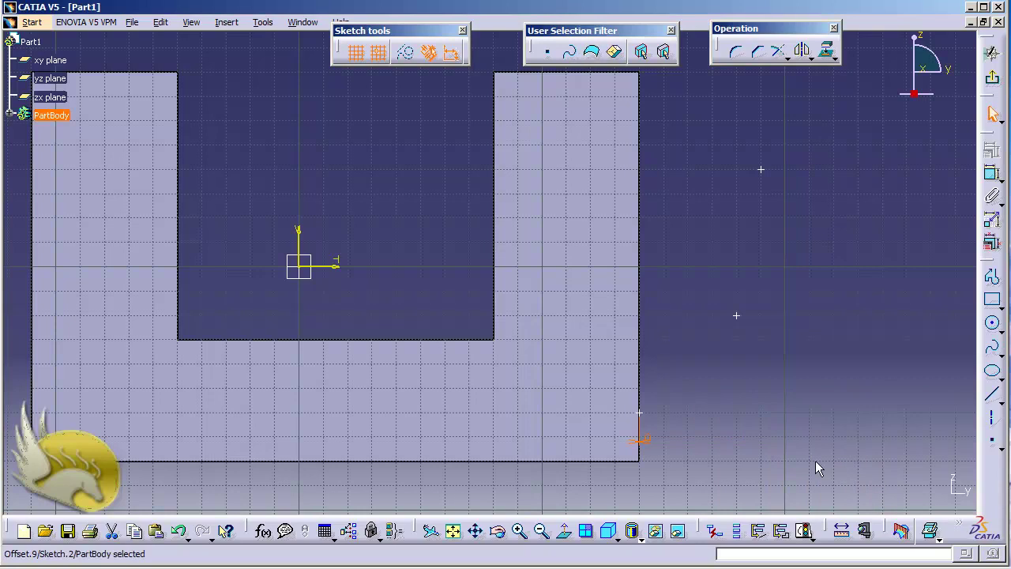
# Apply a Coincidence constraint between the middle point and the solid's outer right edge.
pyautogui.click(737, 316)
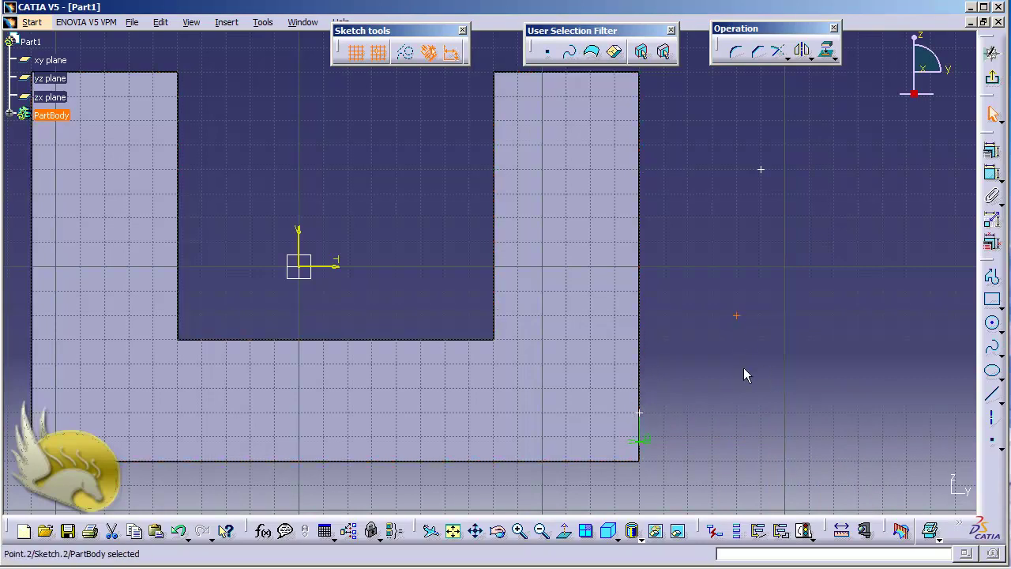
pyautogui.keyDown('ctrl'); pyautogui.click(641, 314); pyautogui.keyUp('ctrl')
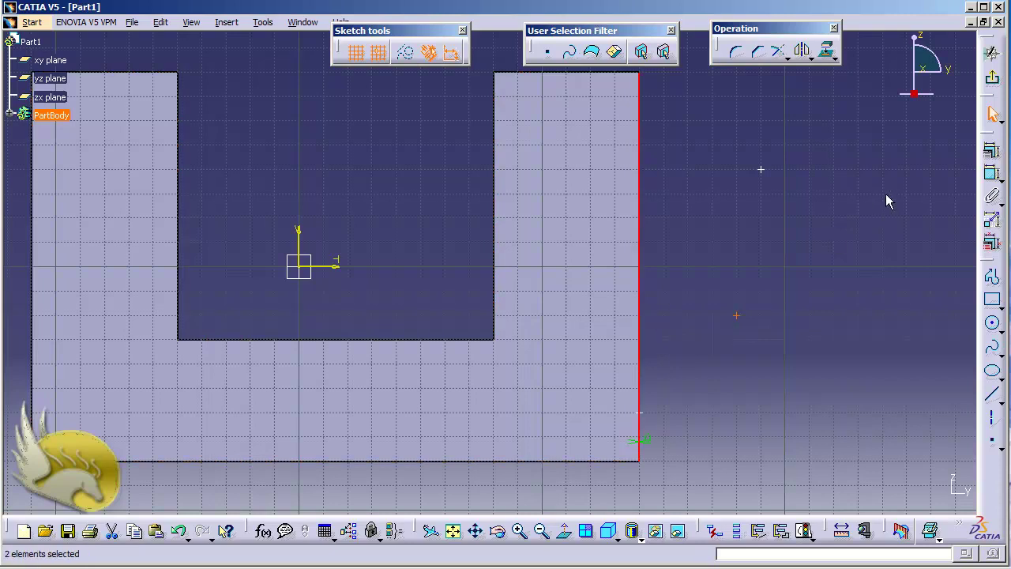
pyautogui.click(992, 150)
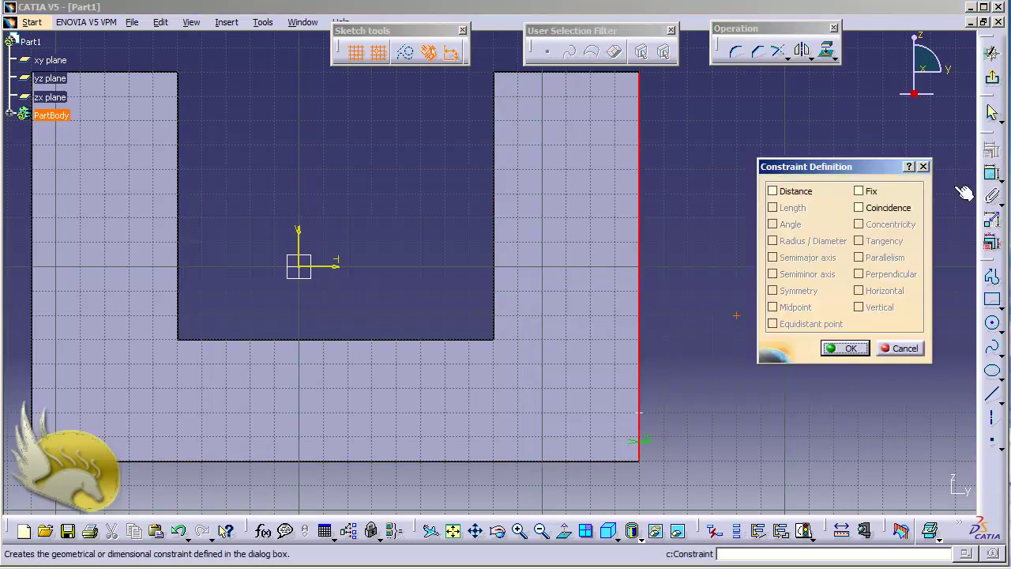
pyautogui.click(886, 208)
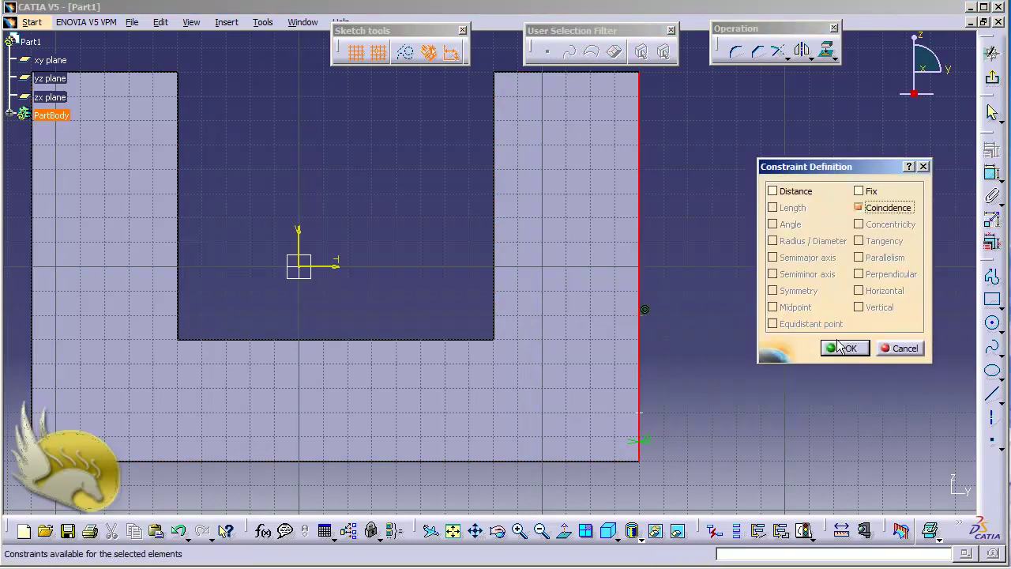
pyautogui.click(844, 348)
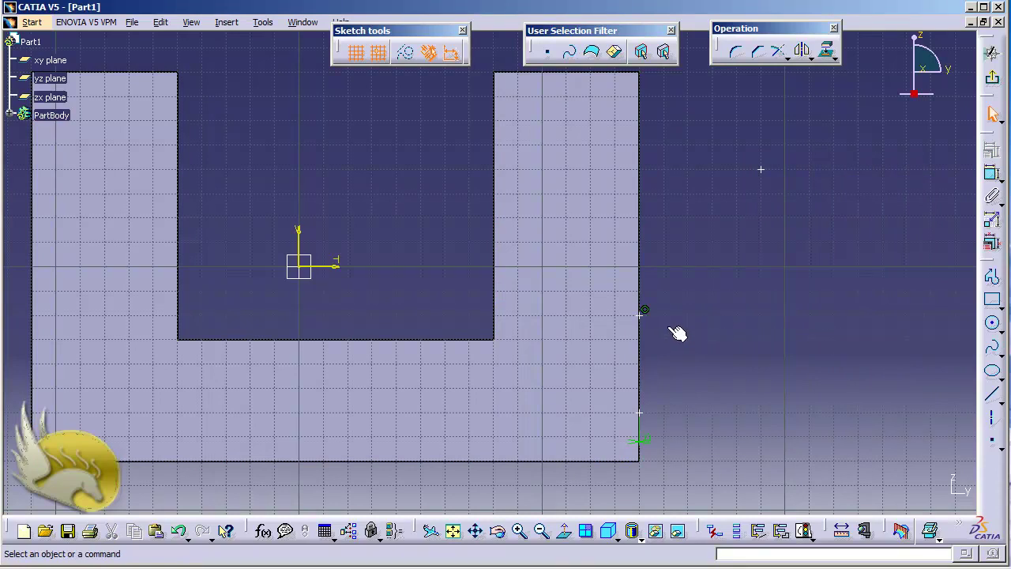
# Apply a Coincidence constraint between the upper point and the solid's outer right edge, and exit the sketch.
pyautogui.click(765, 173)
pyautogui.keyDown('ctrl'); pyautogui.click(639, 162); pyautogui.keyUp('ctrl')
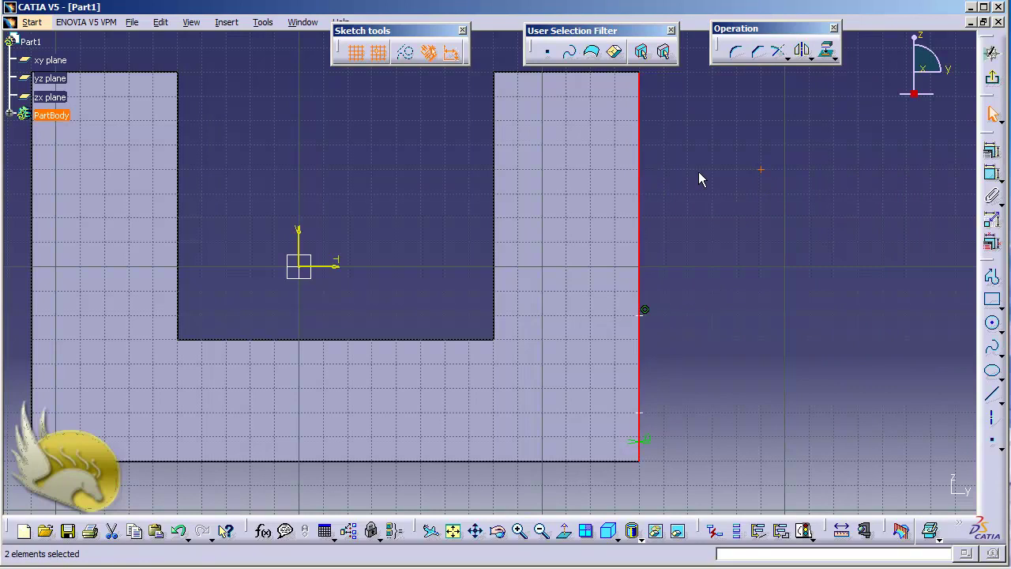
pyautogui.click(991, 151)
pyautogui.click(879, 212)
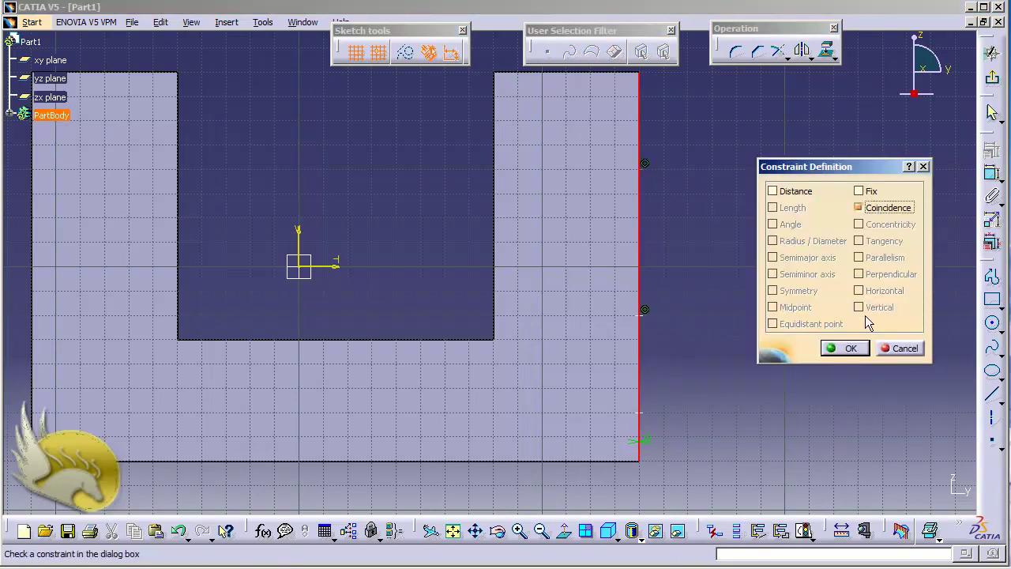
pyautogui.click(851, 347)
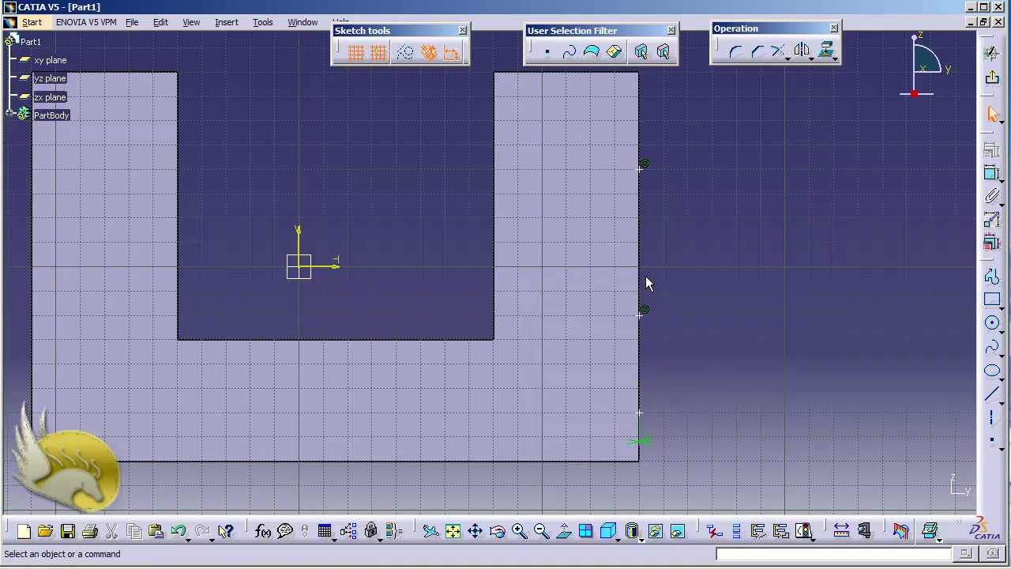
pyautogui.click(992, 77)
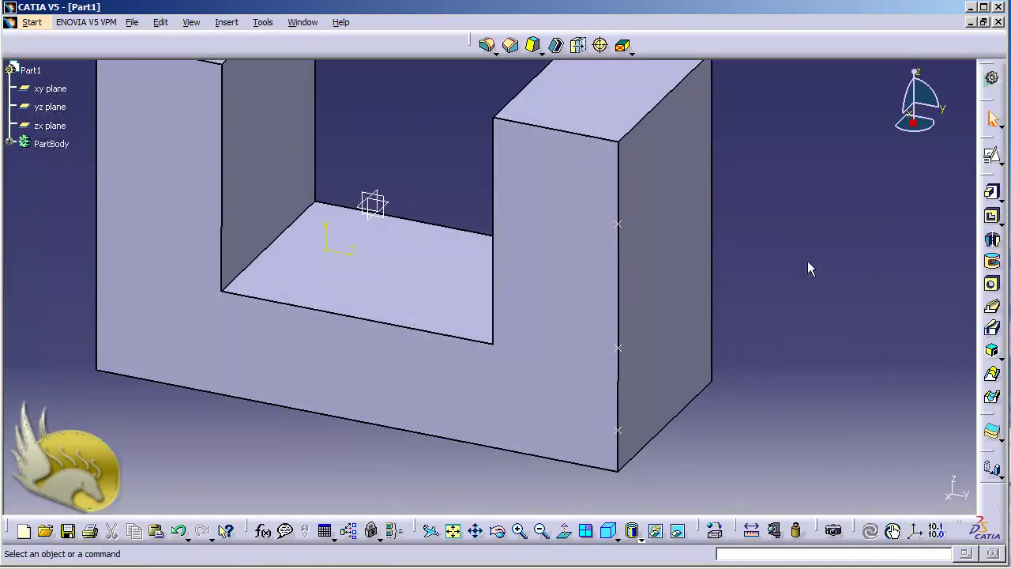
# Start a Variable Radius Fillet with a 15 mm radius on the front vertical edge that carries the sketched points.
pyautogui.click(495, 51)
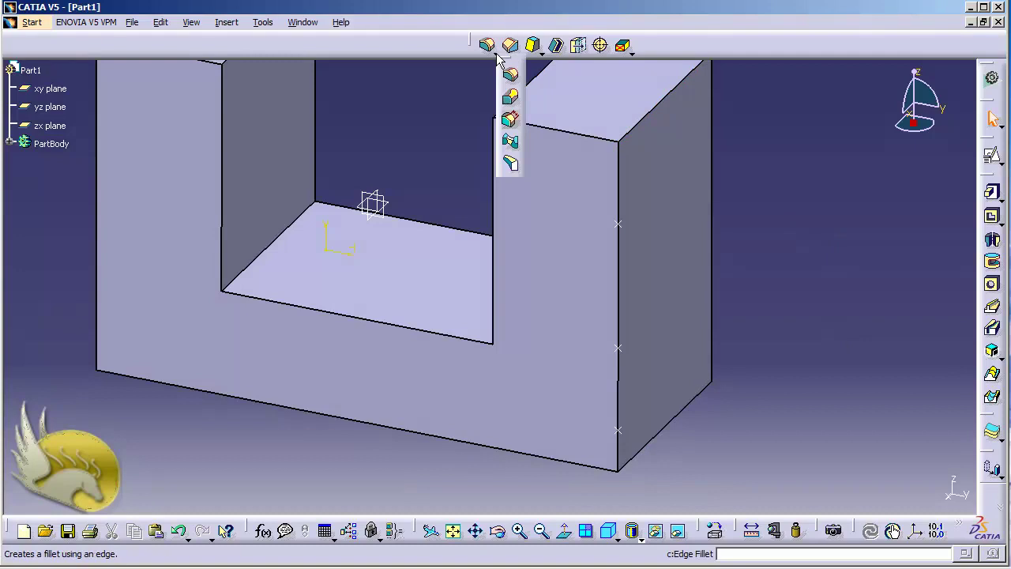
pyautogui.click(510, 98)
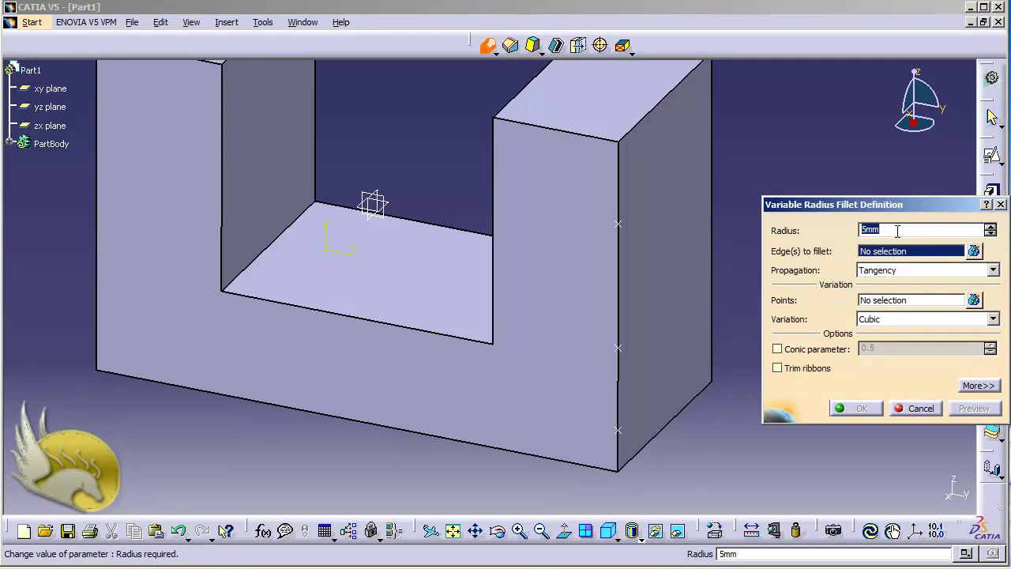
pyautogui.write('15')
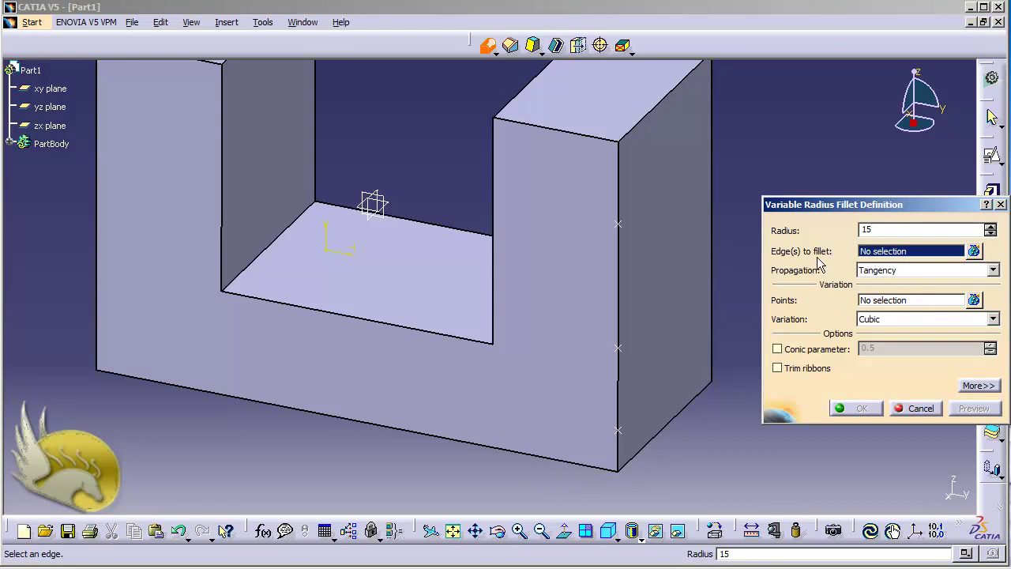
pyautogui.click(617, 265)
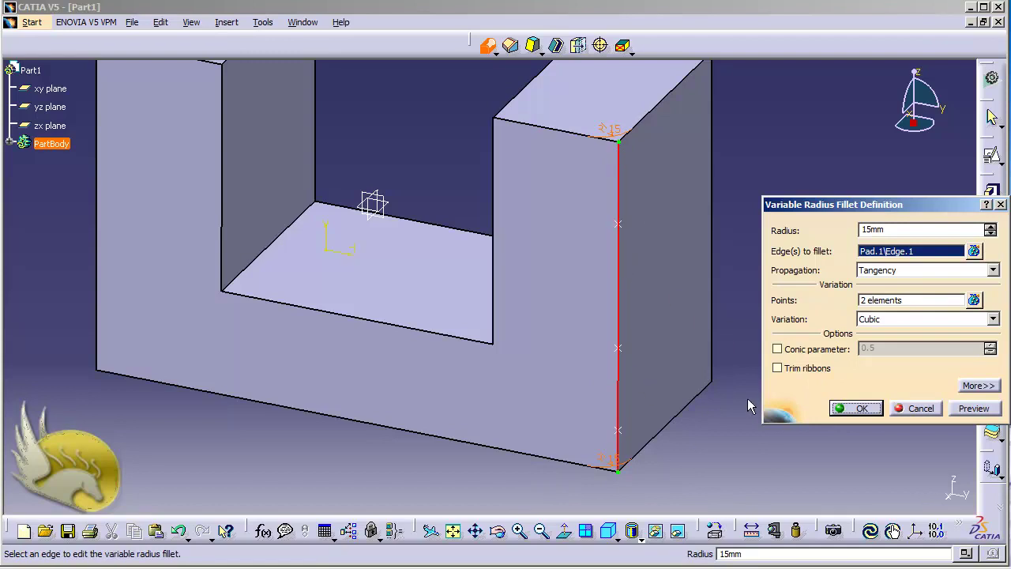
# Add the three sketched points on the edge as variation points of the variable radius fillet.
pyautogui.click(901, 301)
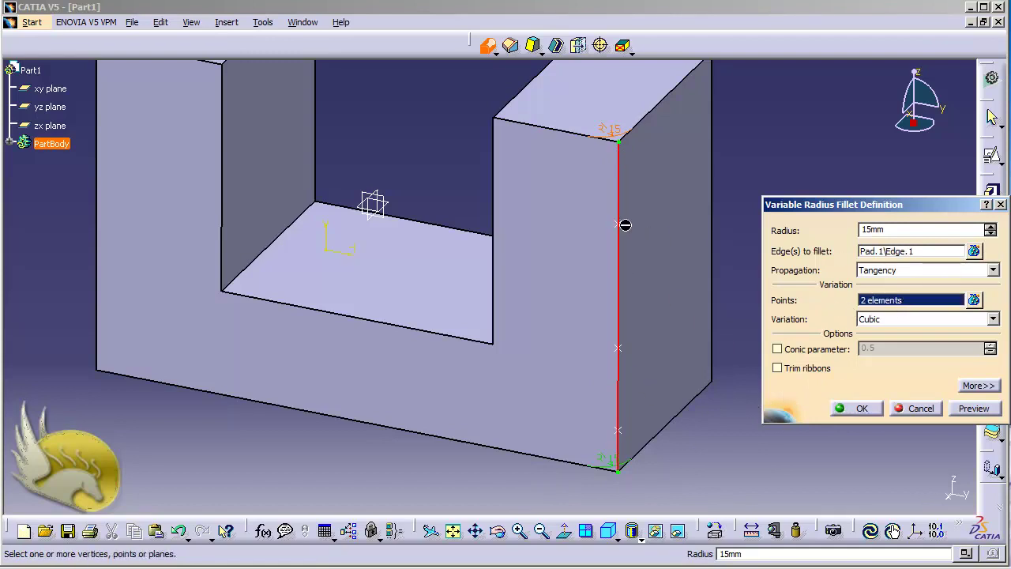
pyautogui.click(618, 225)
pyautogui.click(617, 349)
pyautogui.click(618, 431)
# Set the fillet radius to 35 mm at the upper sketched point and 20 mm at the middle one.
pyautogui.click(615, 220)
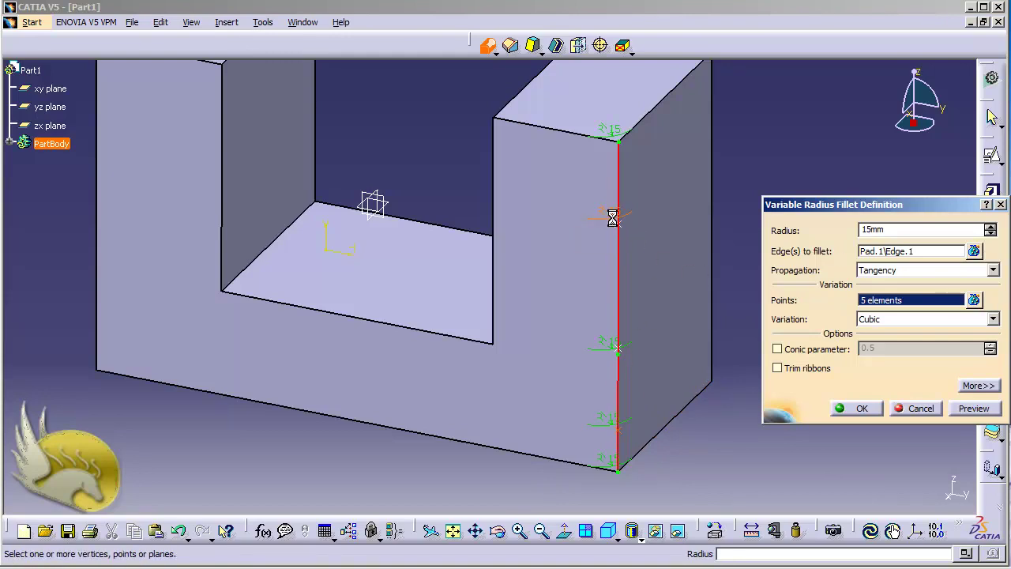
pyautogui.doubleClick(619, 221)
pyautogui.write('35')
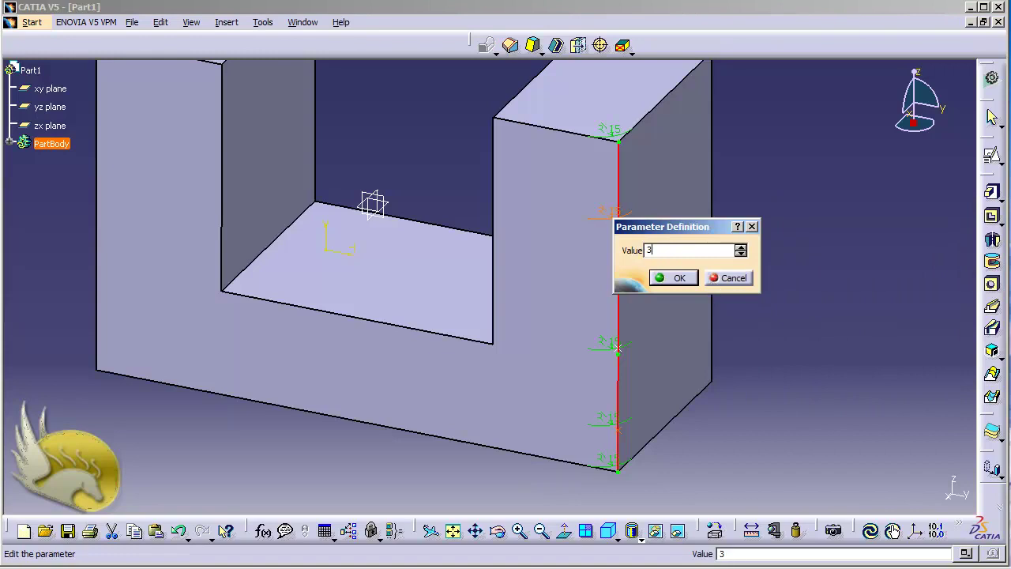
pyautogui.click(679, 278)
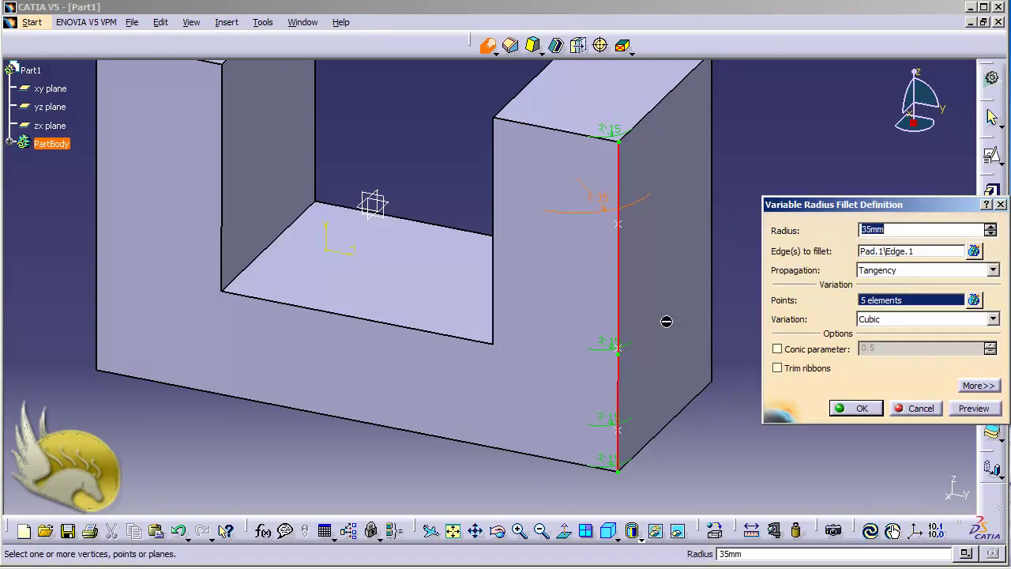
pyautogui.doubleClick(608, 348)
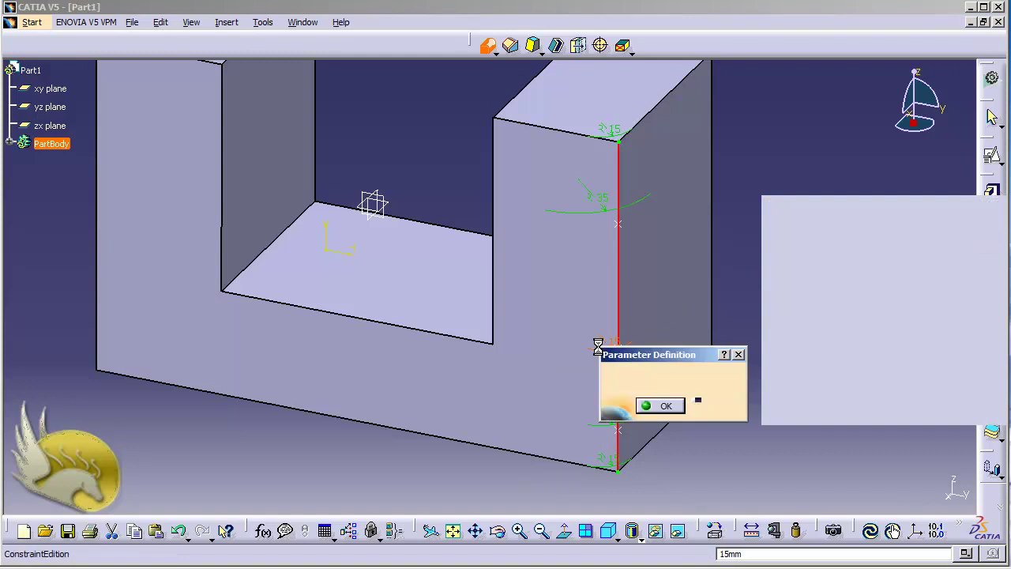
pyautogui.write('20')
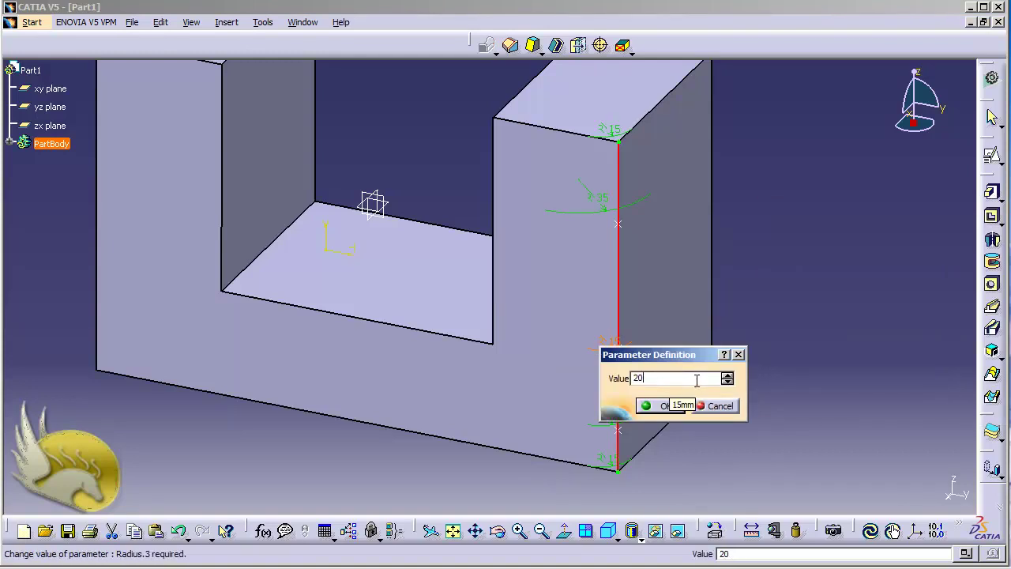
pyautogui.click(667, 406)
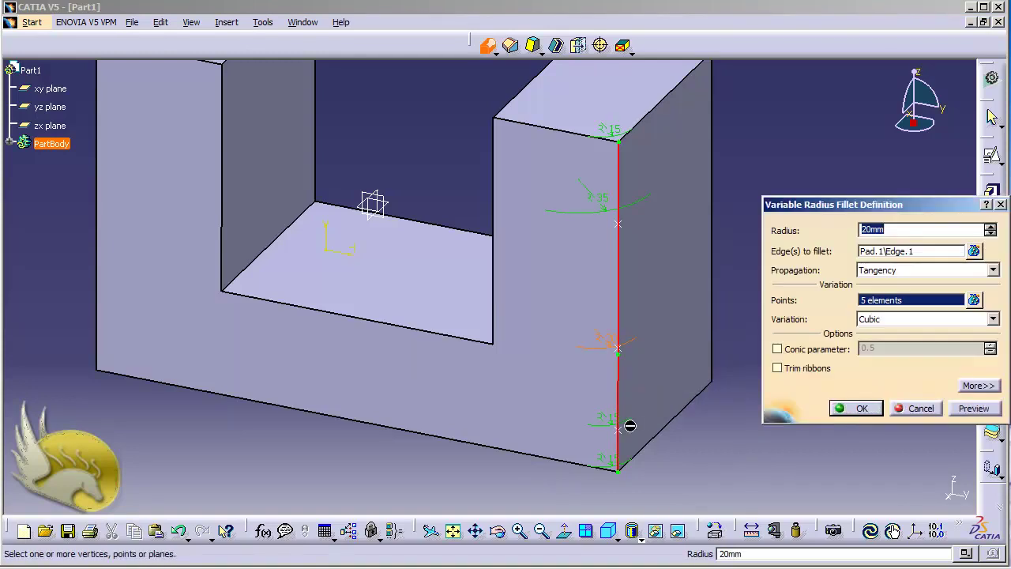
# Set the fillet radius at the lowest sketched point to 20 mm and create the variable radius fillet.
pyautogui.doubleClick(613, 426)
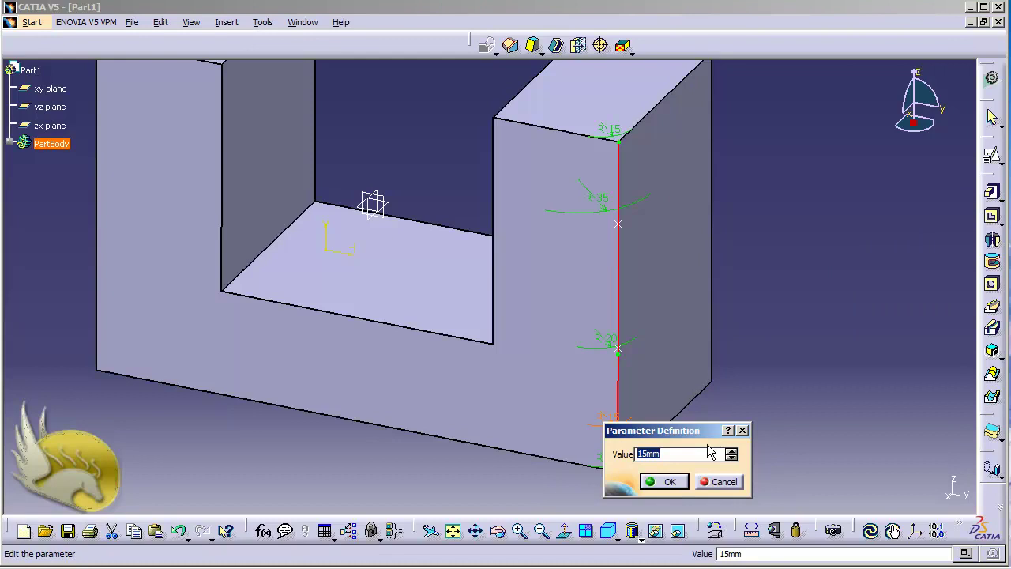
pyautogui.write('20')
pyautogui.click(656, 482)
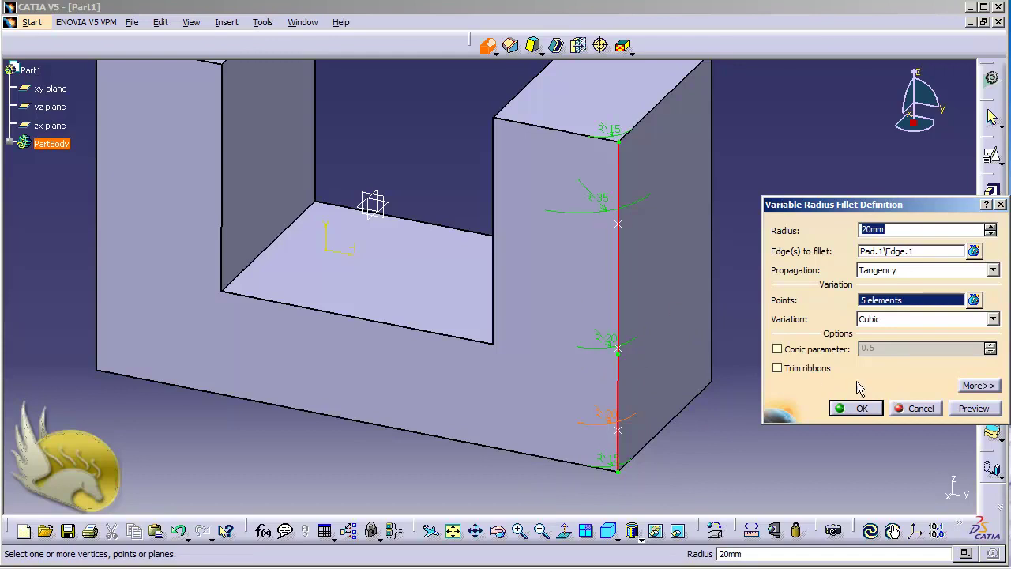
pyautogui.click(861, 408)
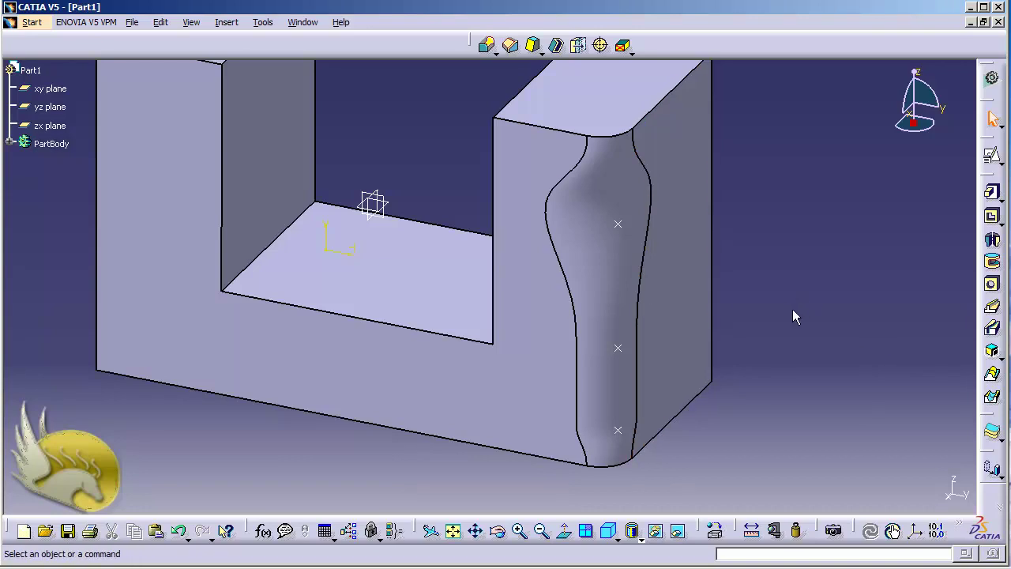
# Undo the variable radius fillet and remove the sketched points from the edge.
pyautogui.hotkey('ctrl', 'z')
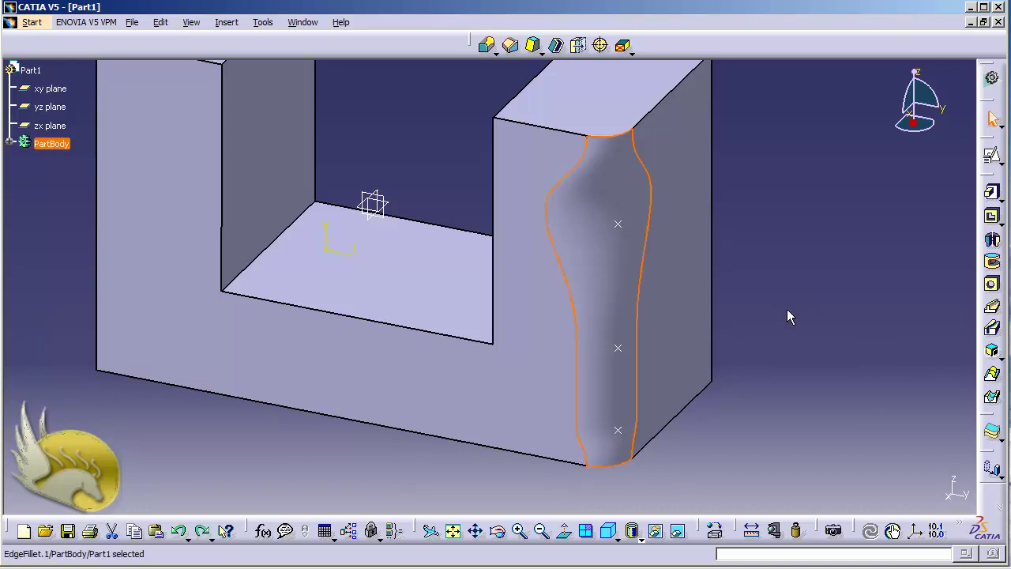
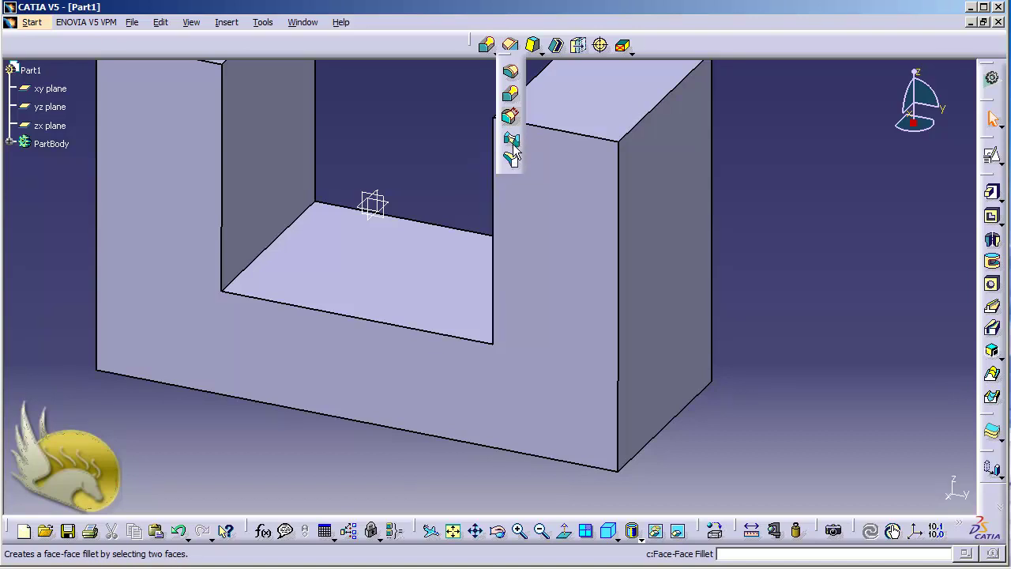
# Create a 5 mm face-face fillet between the right arm's outer side face and the front face, and undo it.
pyautogui.click(514, 141)
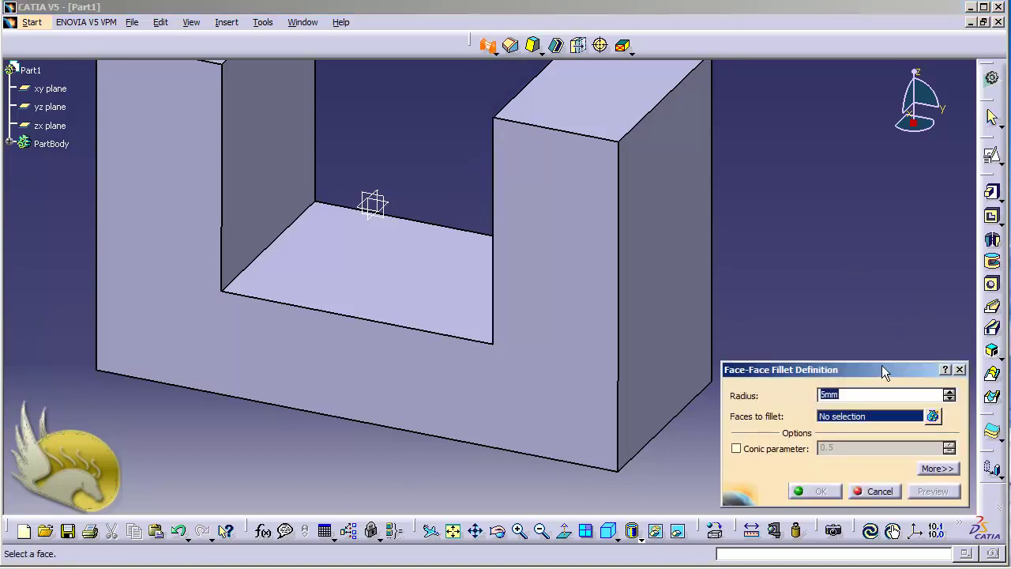
pyautogui.moveTo(877, 368); pyautogui.dragTo(888, 262)
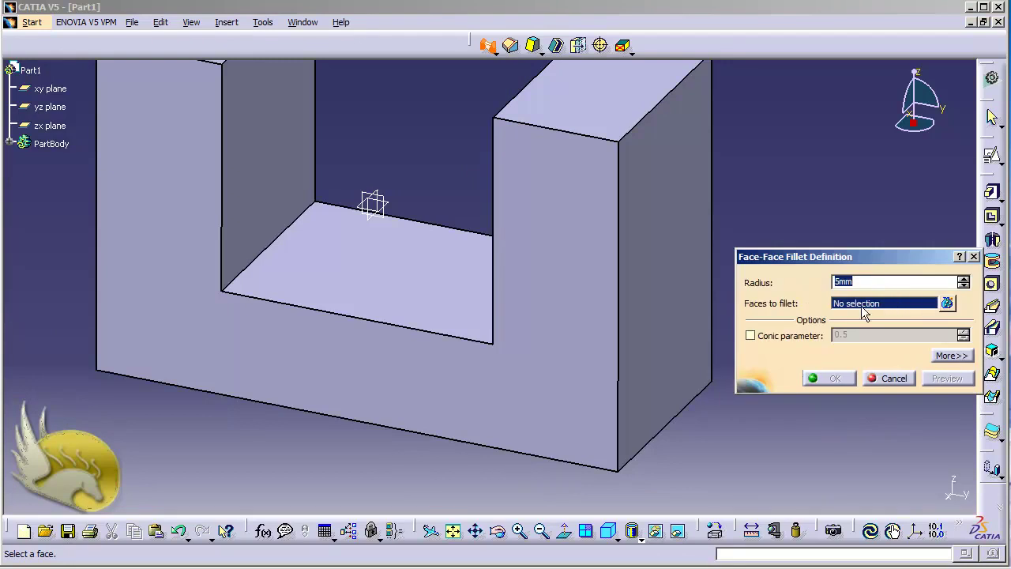
pyautogui.click(685, 263)
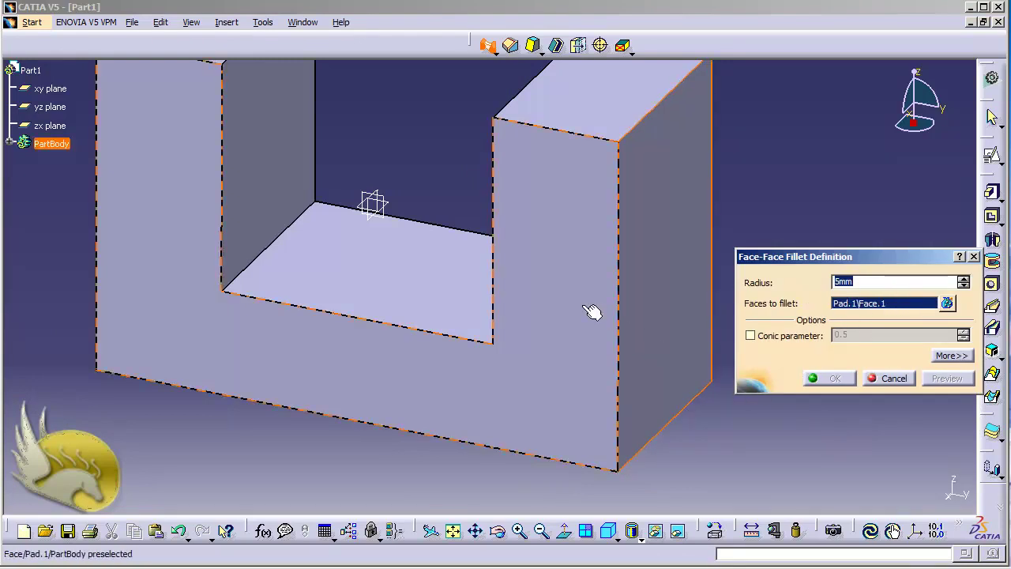
pyautogui.click(585, 361)
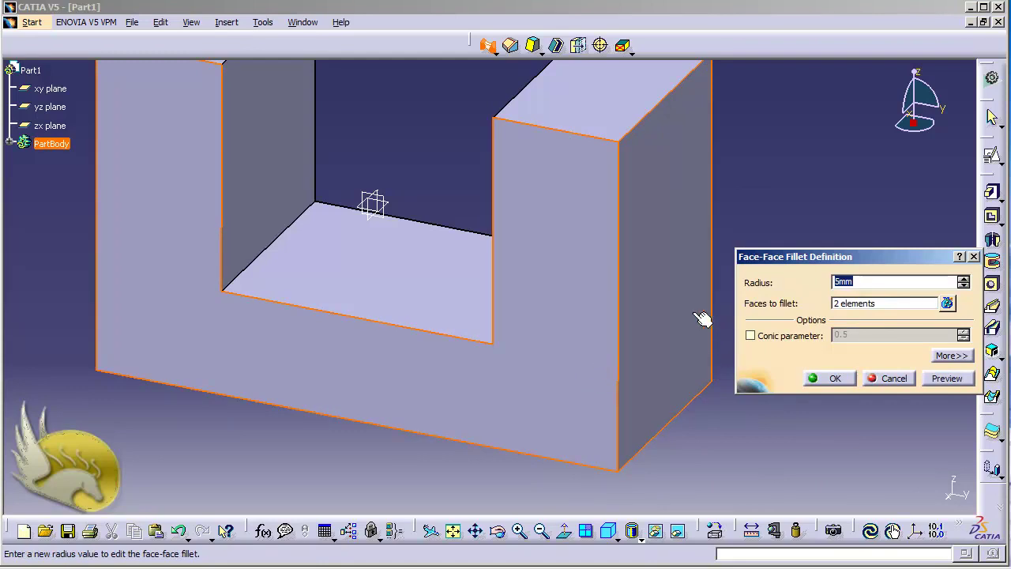
pyautogui.click(817, 381)
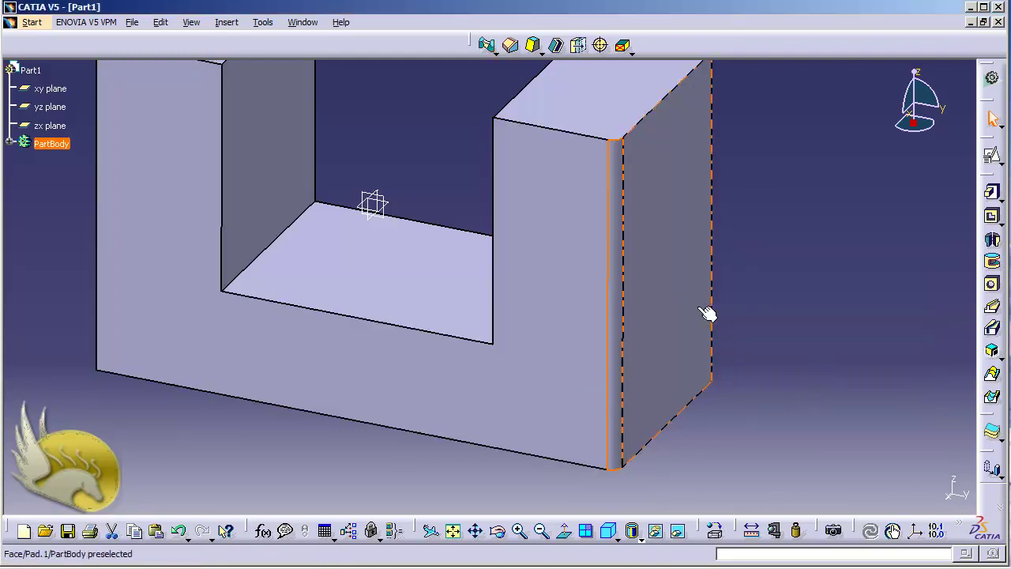
pyautogui.click(617, 355)
pyautogui.click(807, 308)
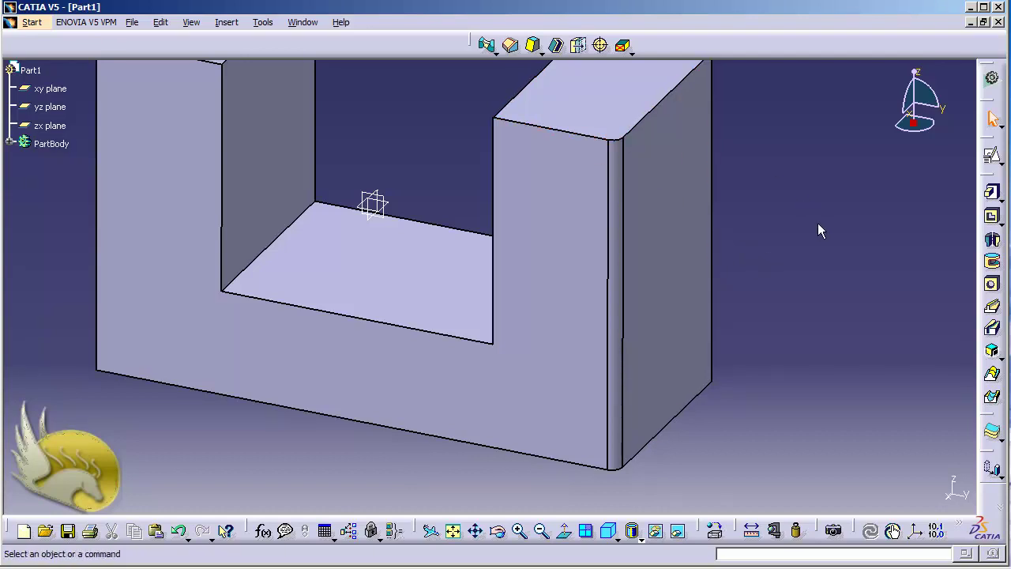
pyautogui.hotkey('ctrl', 'z')
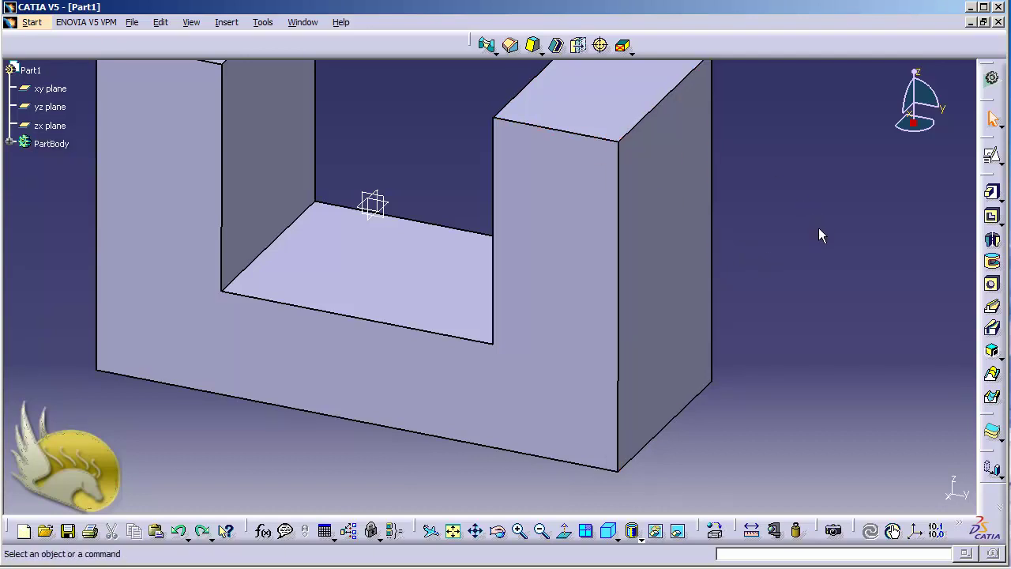
# Apply a 5 mm edge fillet to the right arm's whole outer side face, and undo it.
pyautogui.click(494, 52)
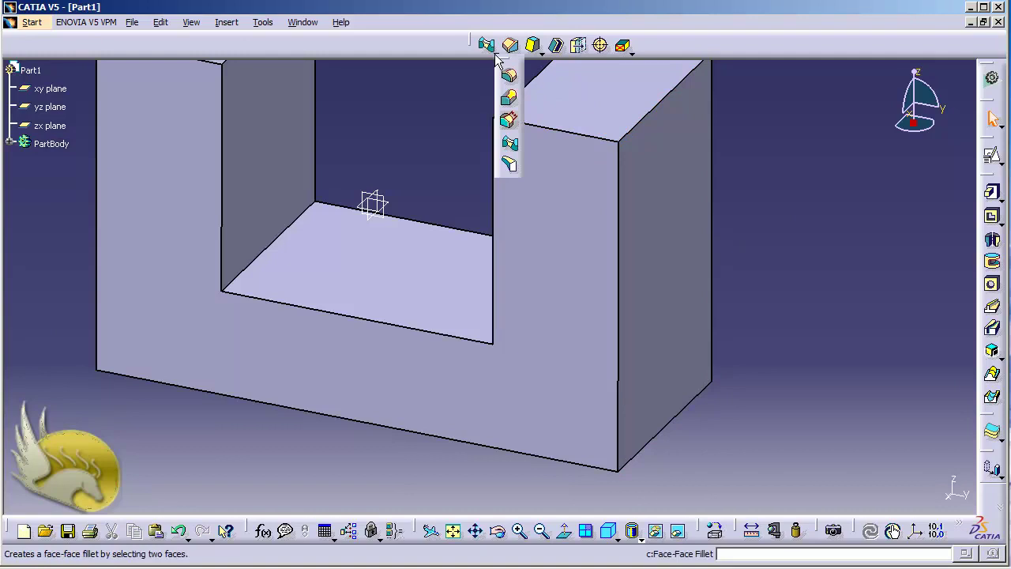
pyautogui.click(510, 77)
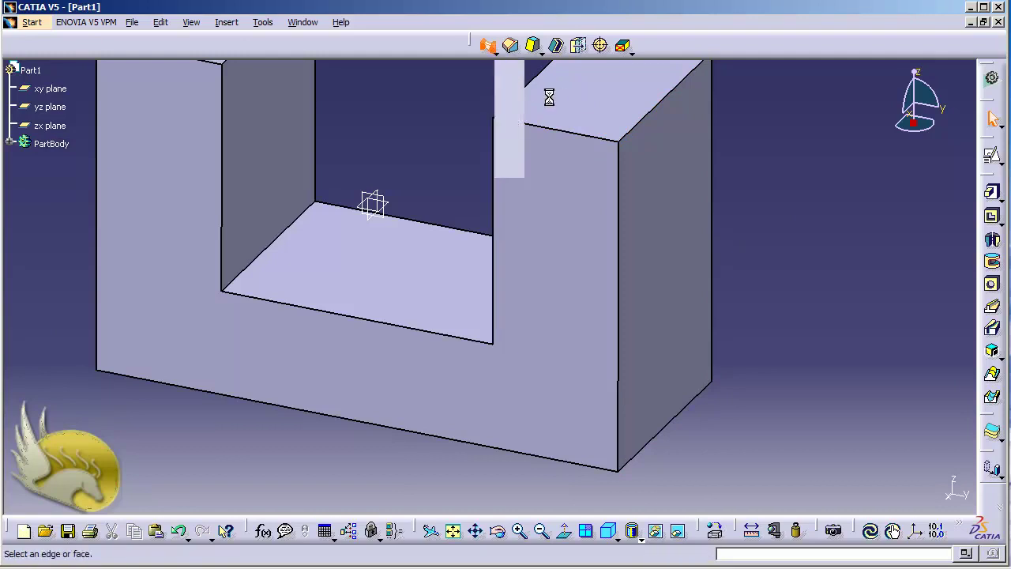
pyautogui.click(647, 256)
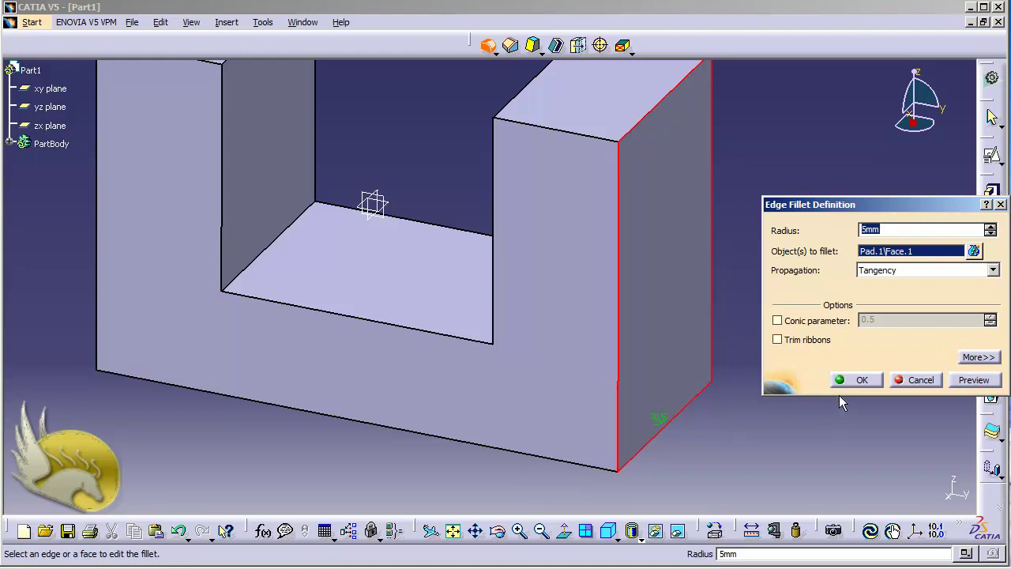
pyautogui.click(858, 380)
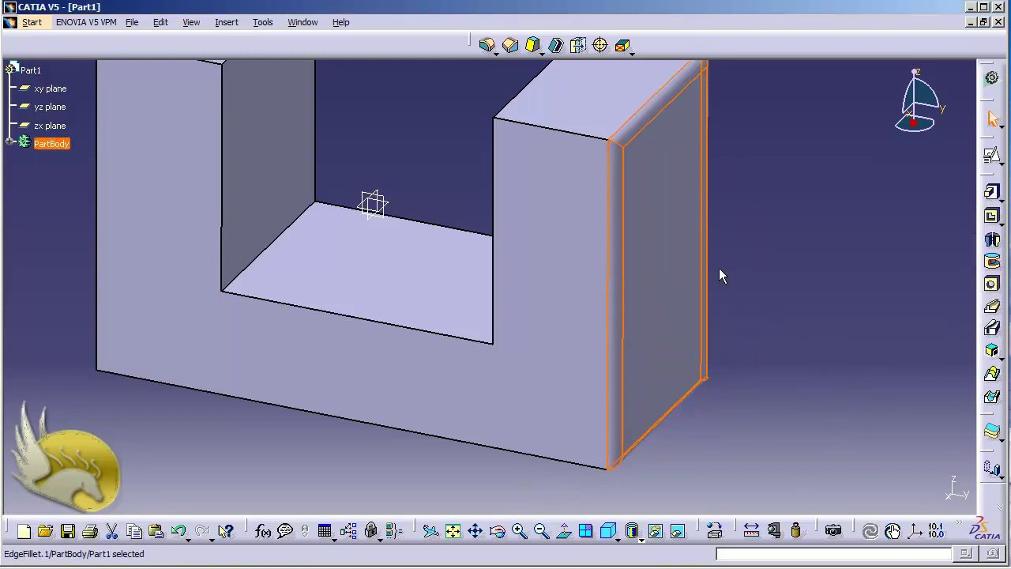
pyautogui.click(668, 278)
pyautogui.click(814, 328)
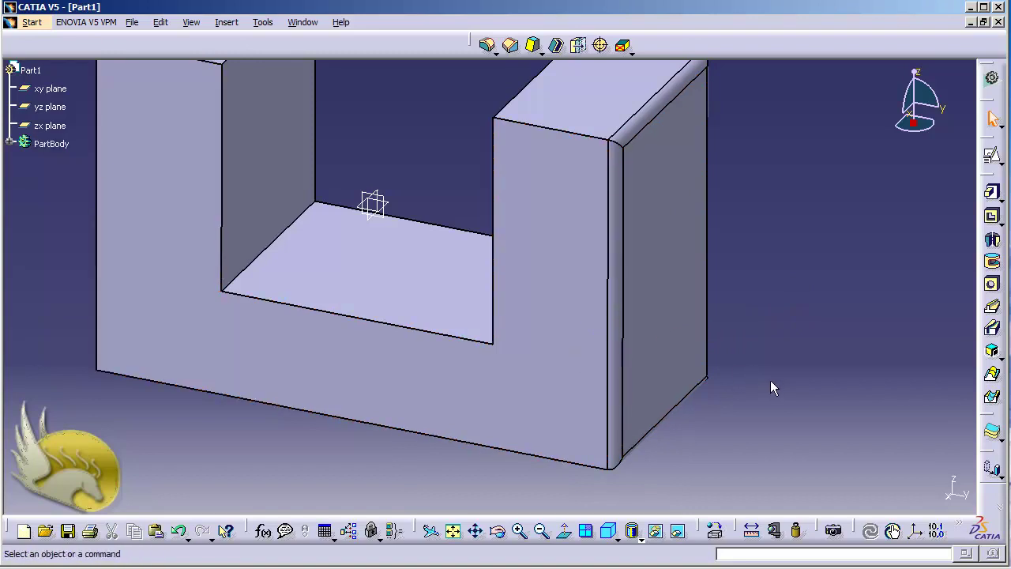
pyautogui.hotkey('ctrl', 'z')
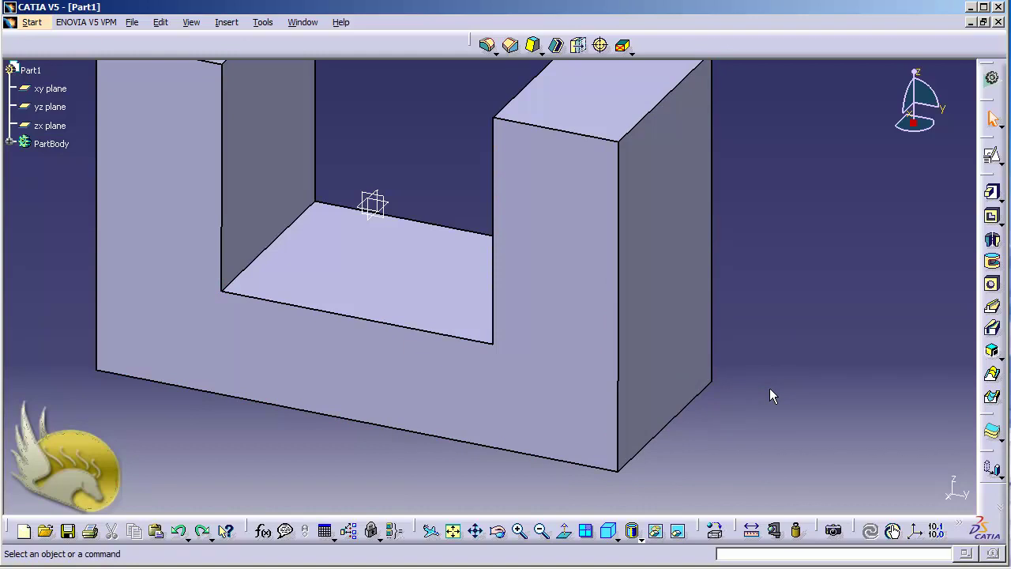
# Create a tritangent fillet between the two inner side walls of the U, removing the slot's floor face.
pyautogui.click(497, 51)
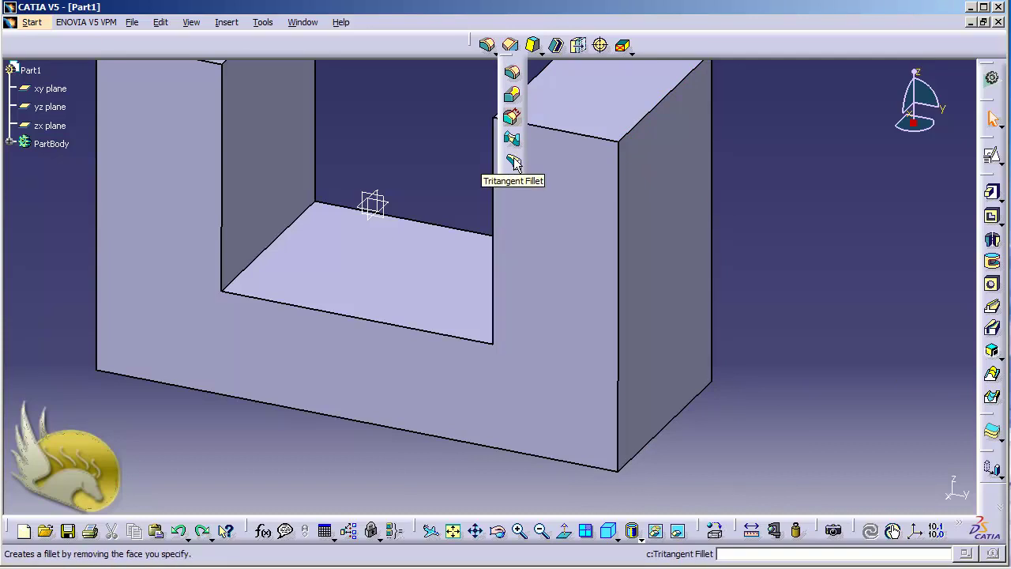
pyautogui.click(513, 162)
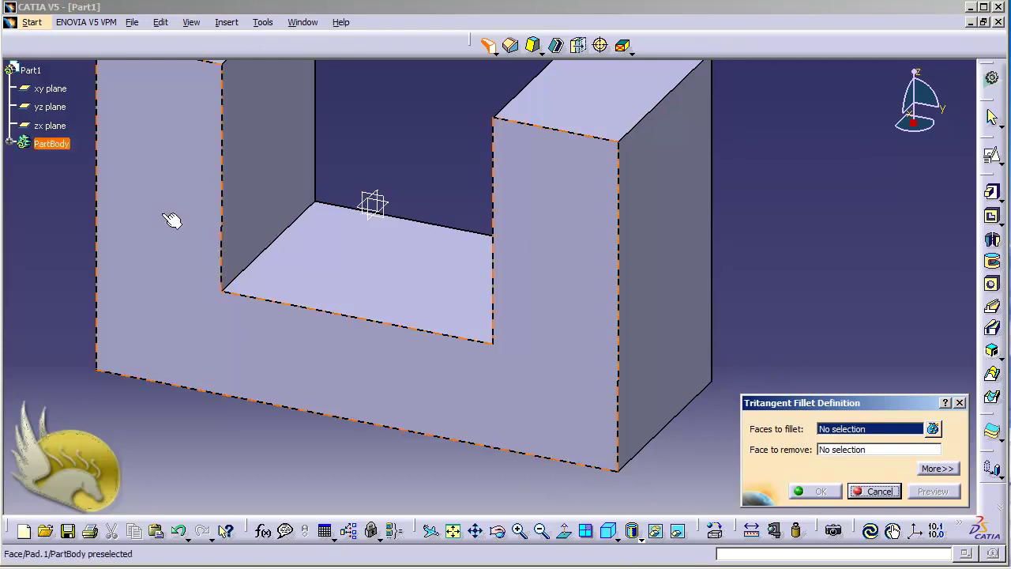
pyautogui.click(257, 178)
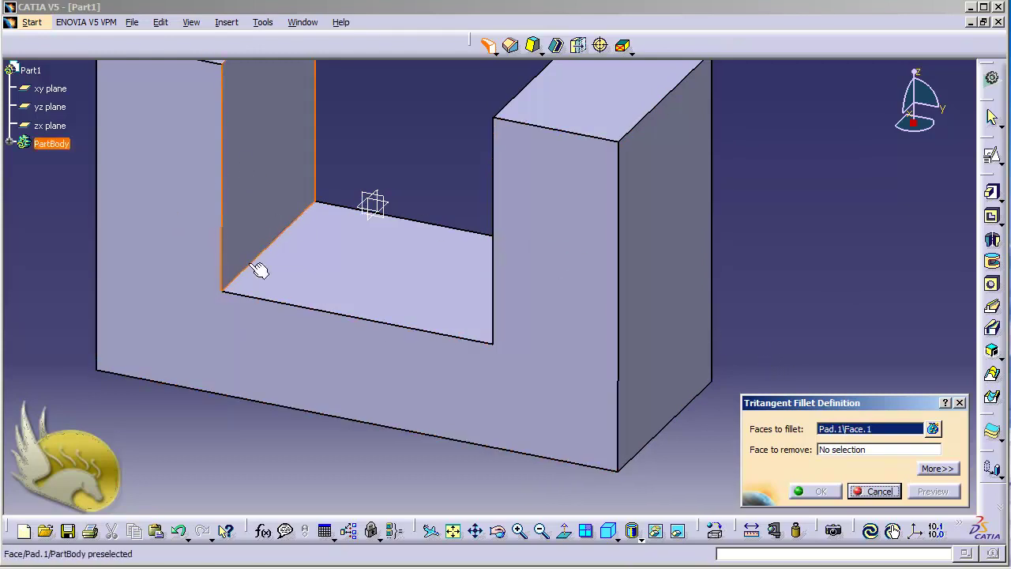
pyautogui.click(497, 531)
pyautogui.moveTo(324, 289); pyautogui.dragTo(433, 368)
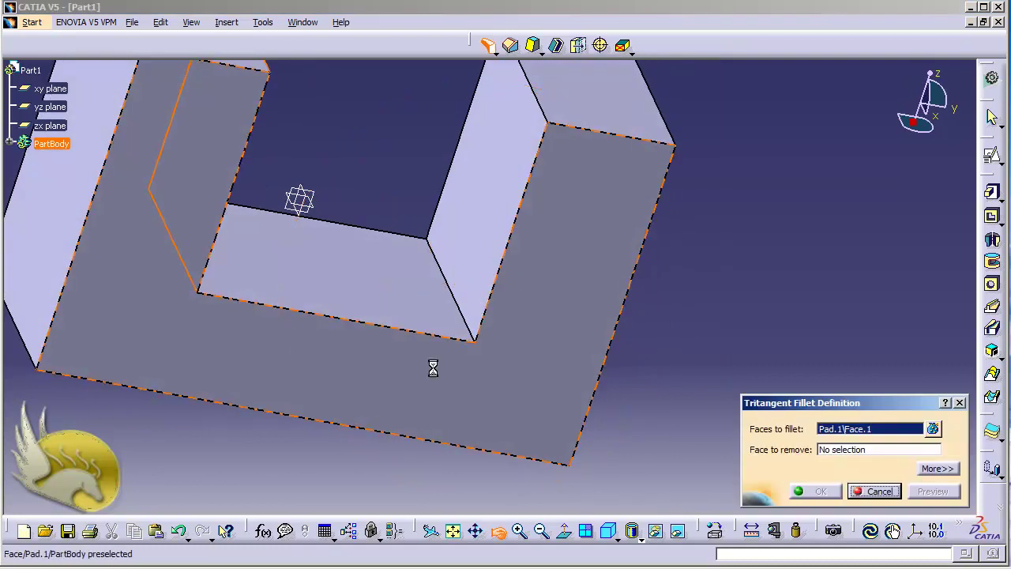
pyautogui.click(480, 217)
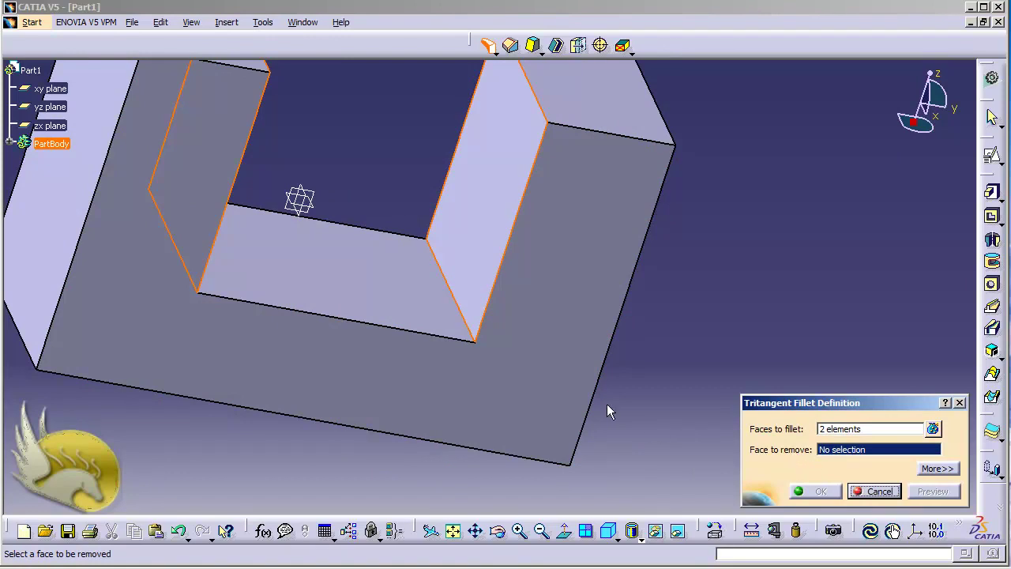
pyautogui.click(371, 288)
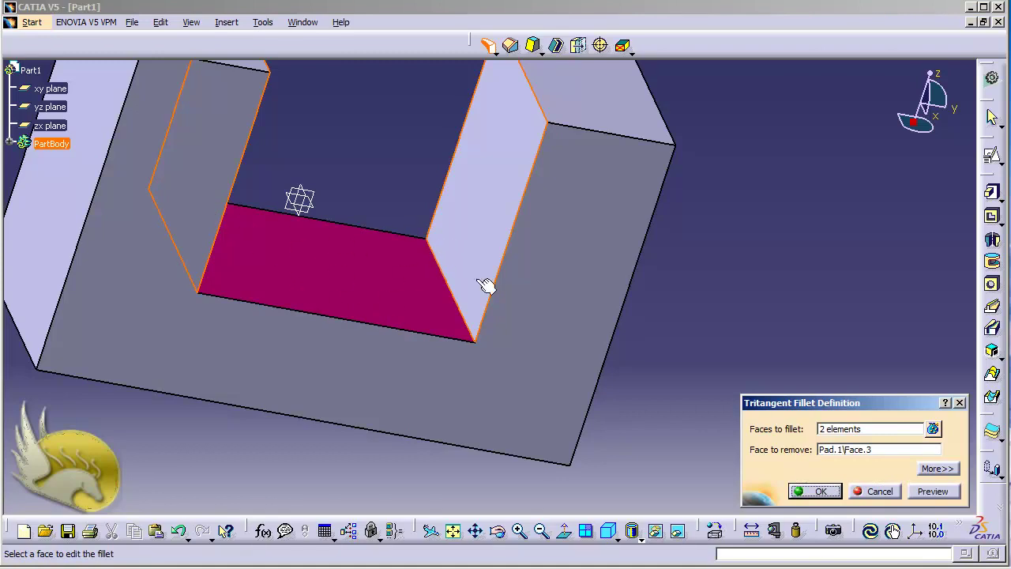
pyautogui.click(814, 493)
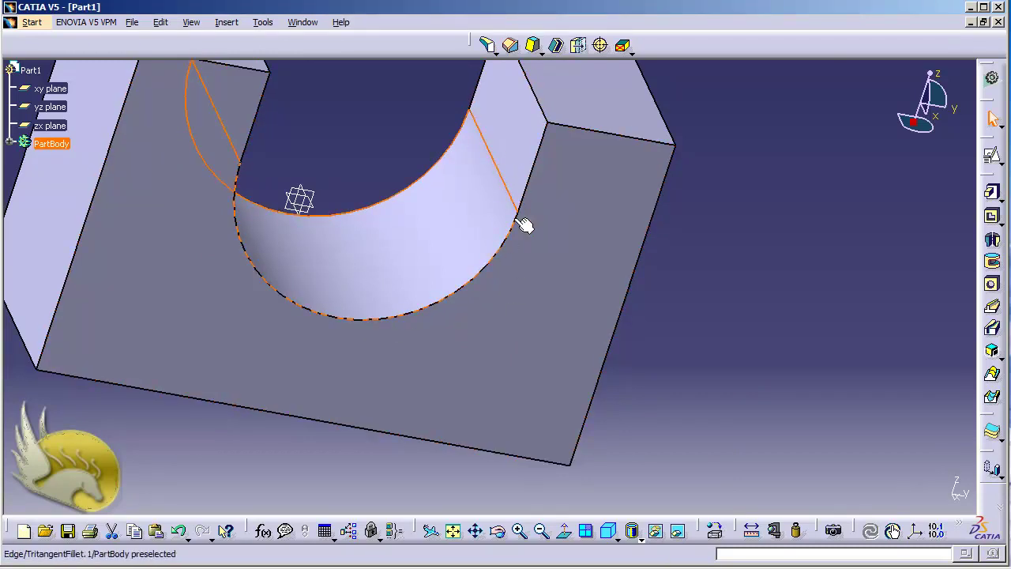
pyautogui.click(255, 207)
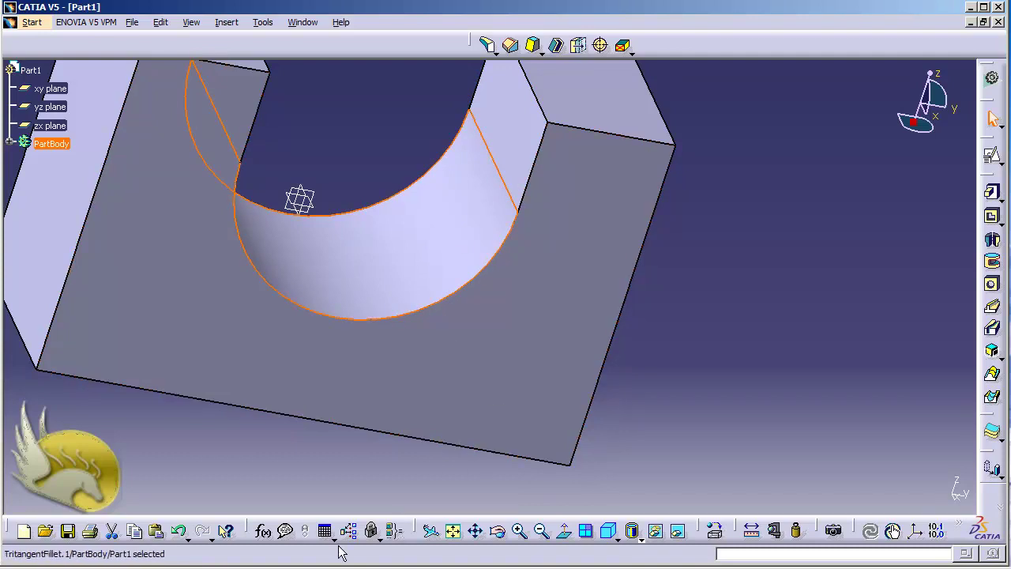
pyautogui.click(722, 419)
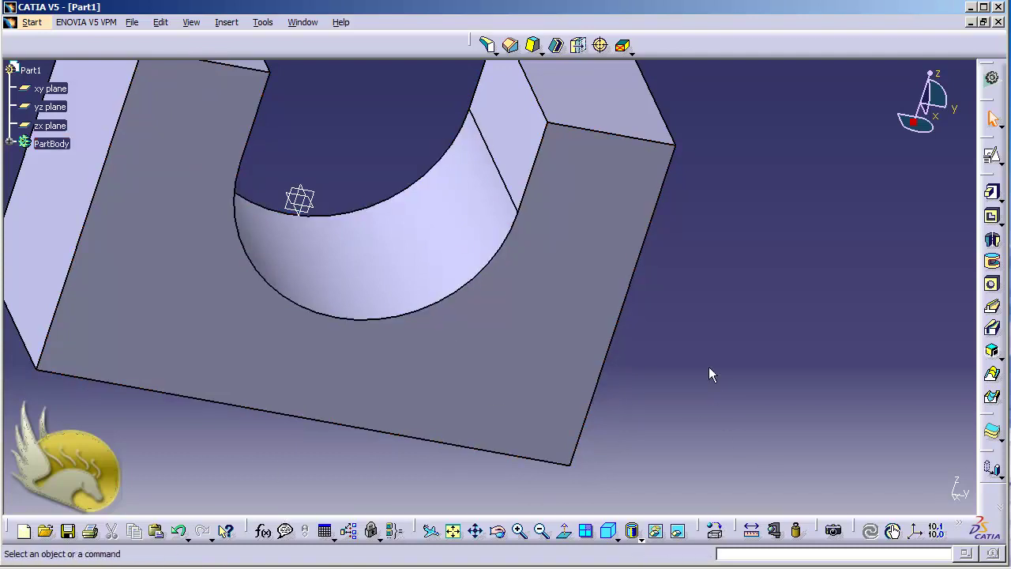
# Create a tritangent fillet between the two outer side faces of the U, removing the underside face.
pyautogui.click(533, 90)
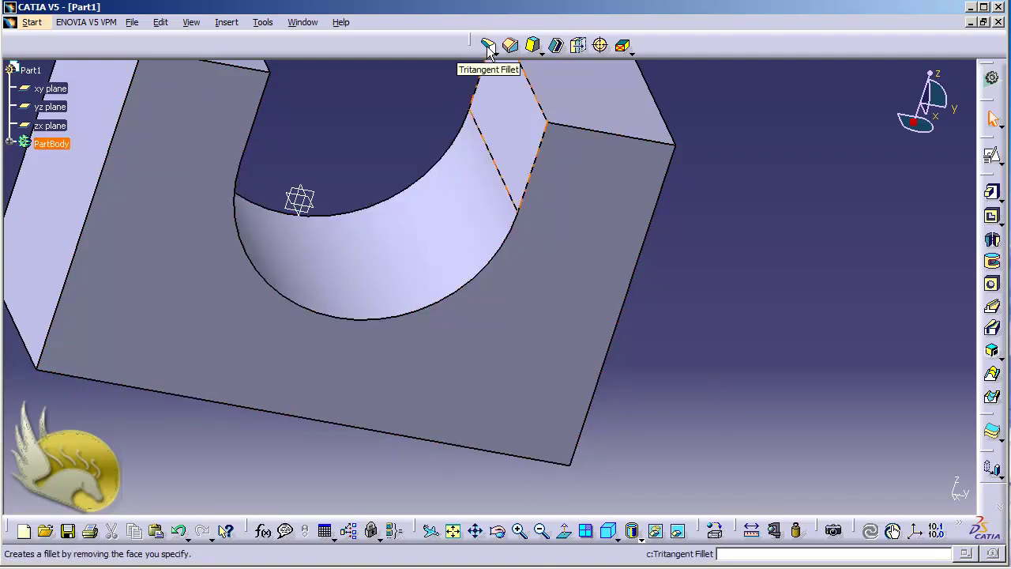
pyautogui.click(486, 46)
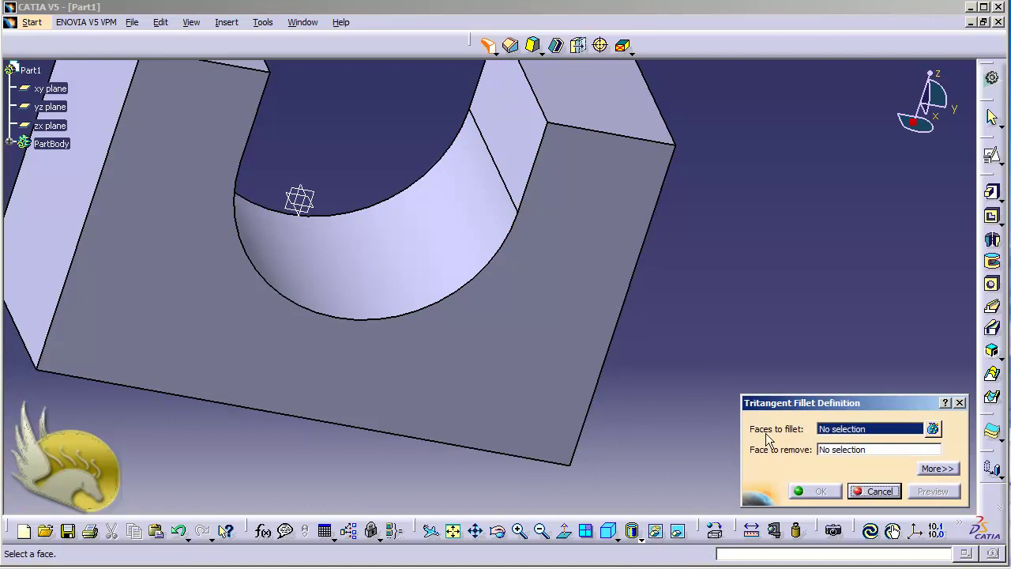
pyautogui.click(44, 257)
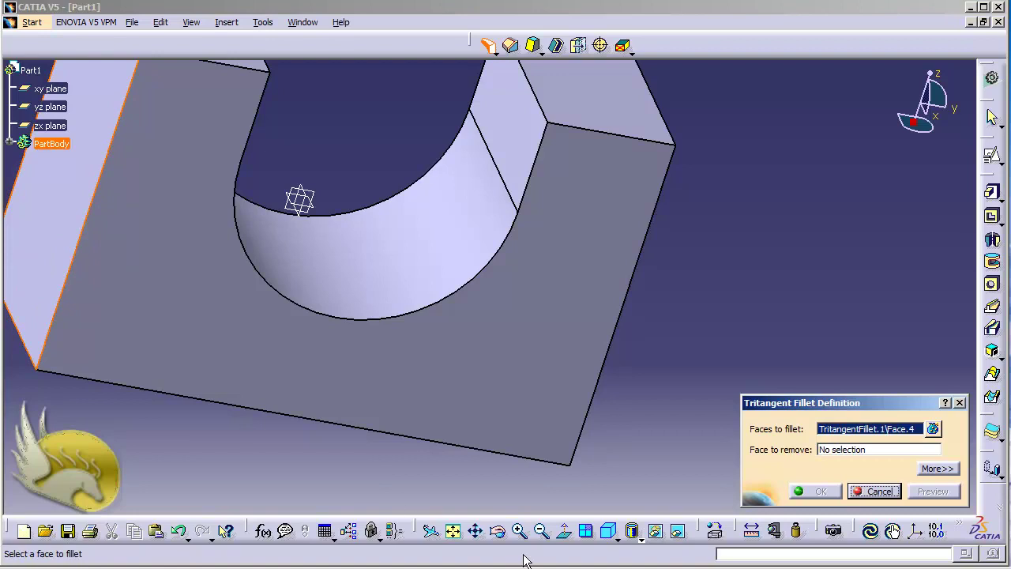
pyautogui.click(497, 531)
pyautogui.moveTo(529, 379); pyautogui.dragTo(535, 349)
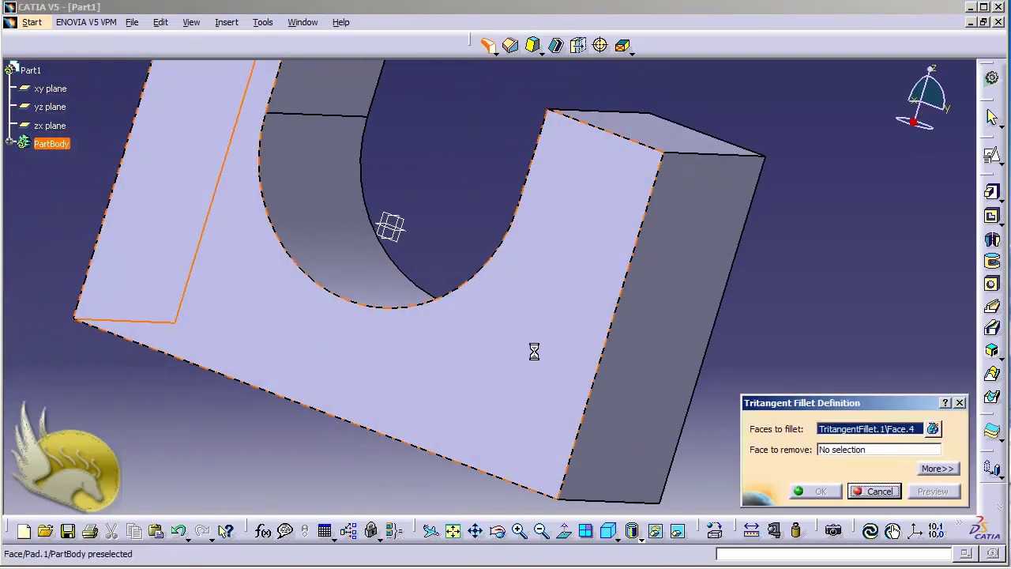
pyautogui.click(641, 361)
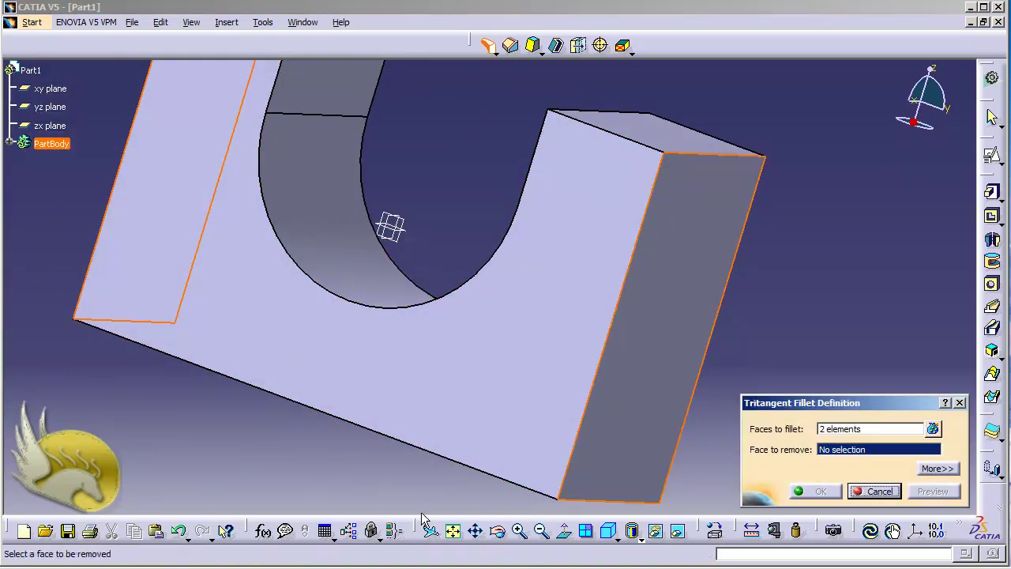
pyautogui.click(498, 530)
pyautogui.moveTo(447, 502); pyautogui.dragTo(372, 413)
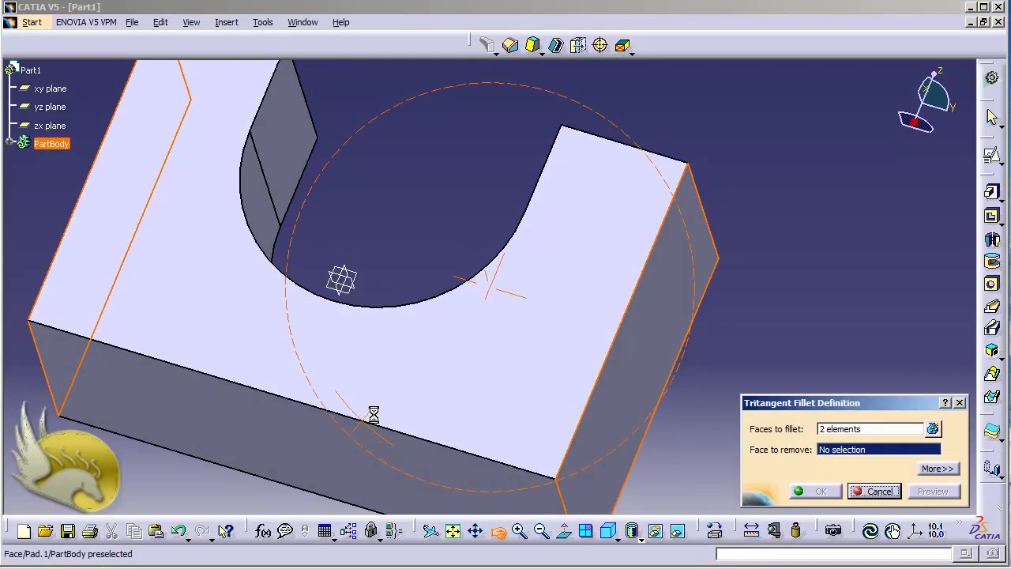
pyautogui.click(310, 451)
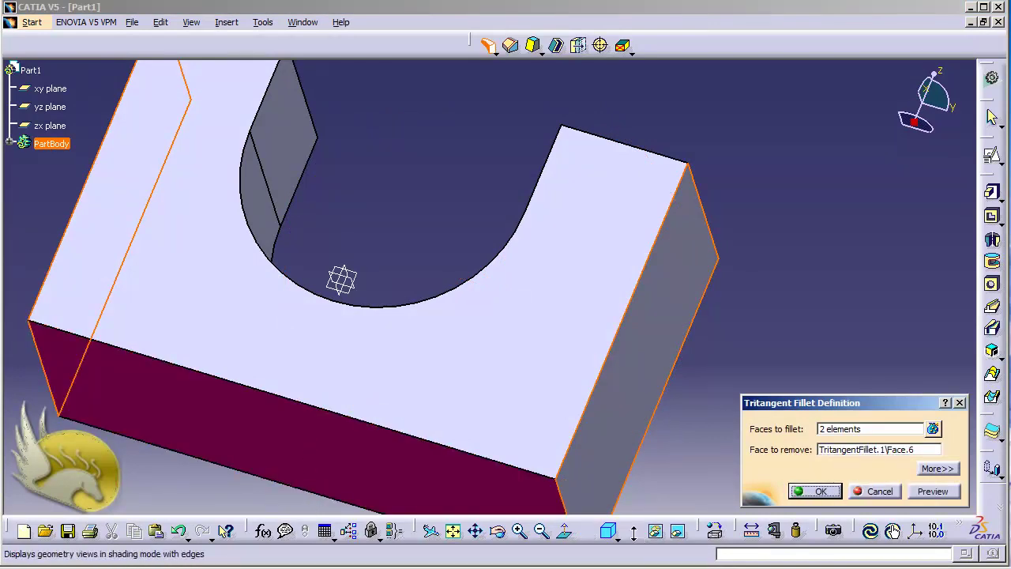
pyautogui.click(794, 491)
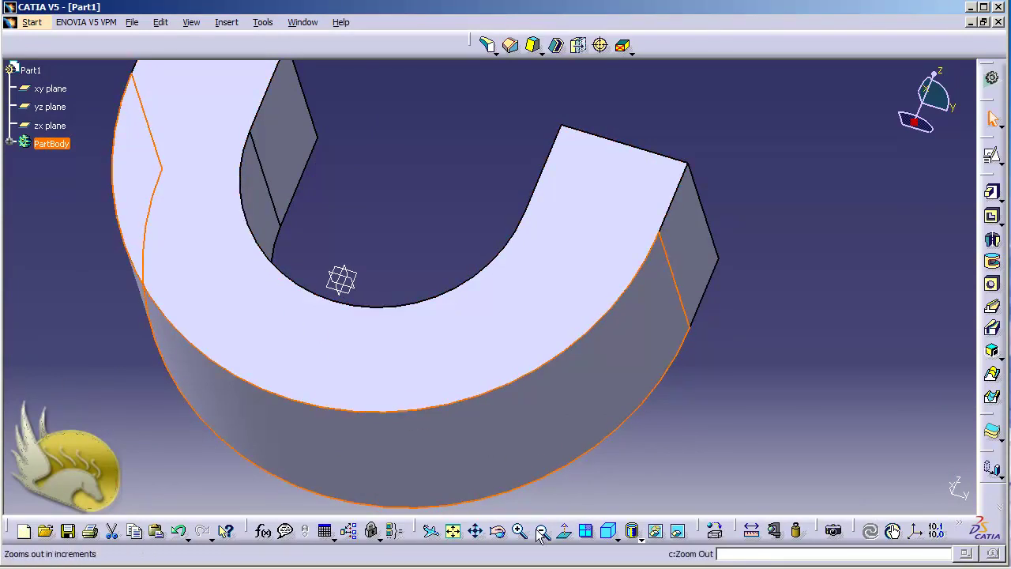
# Create a tritangent fillet between the right arm's inner and outer side faces, removing the arm's end face.
pyautogui.click(497, 531)
pyautogui.moveTo(374, 309); pyautogui.dragTo(481, 434)
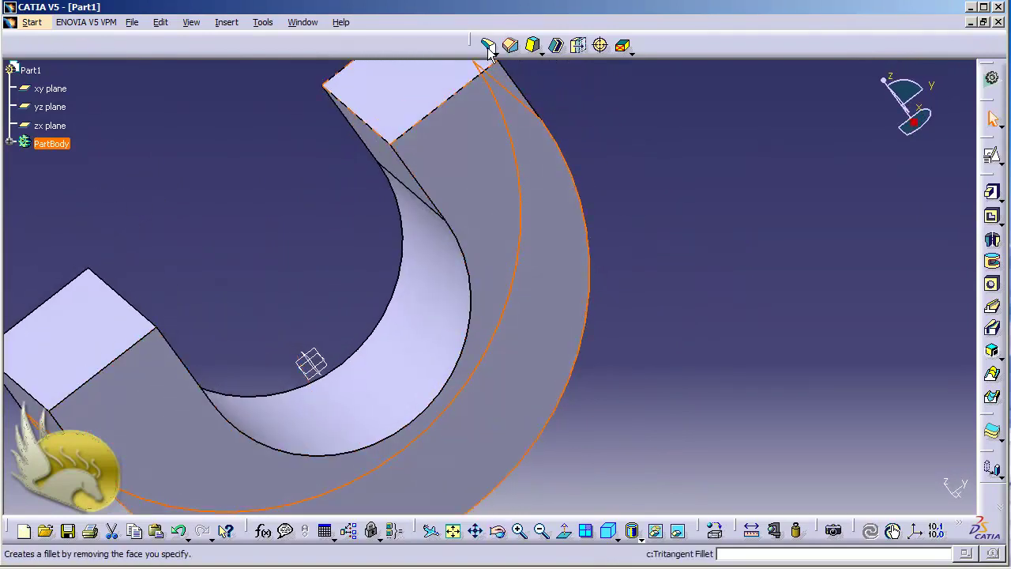
pyautogui.click(487, 45)
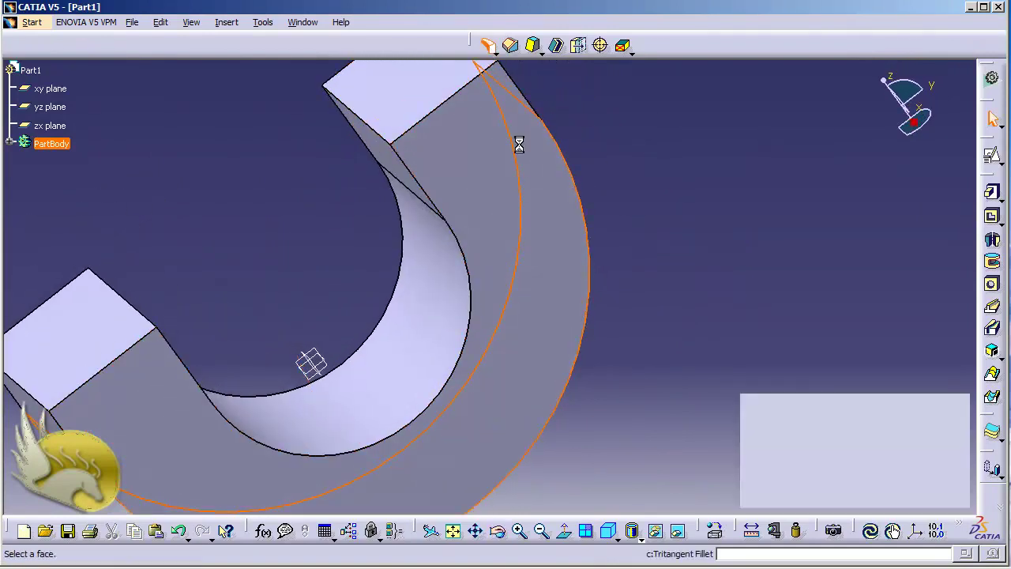
pyautogui.click(393, 164)
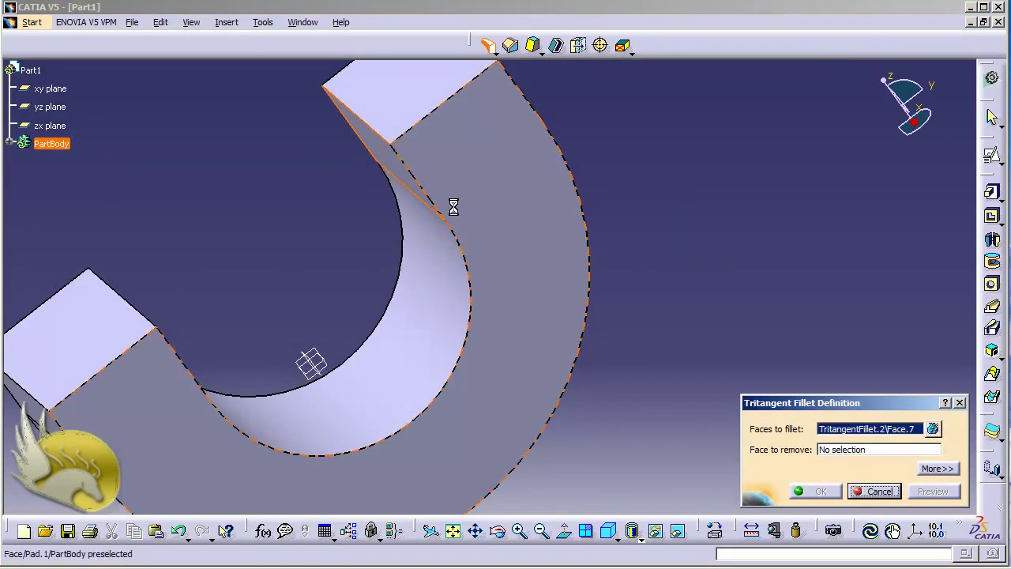
pyautogui.click(497, 531)
pyautogui.moveTo(637, 309); pyautogui.dragTo(549, 371)
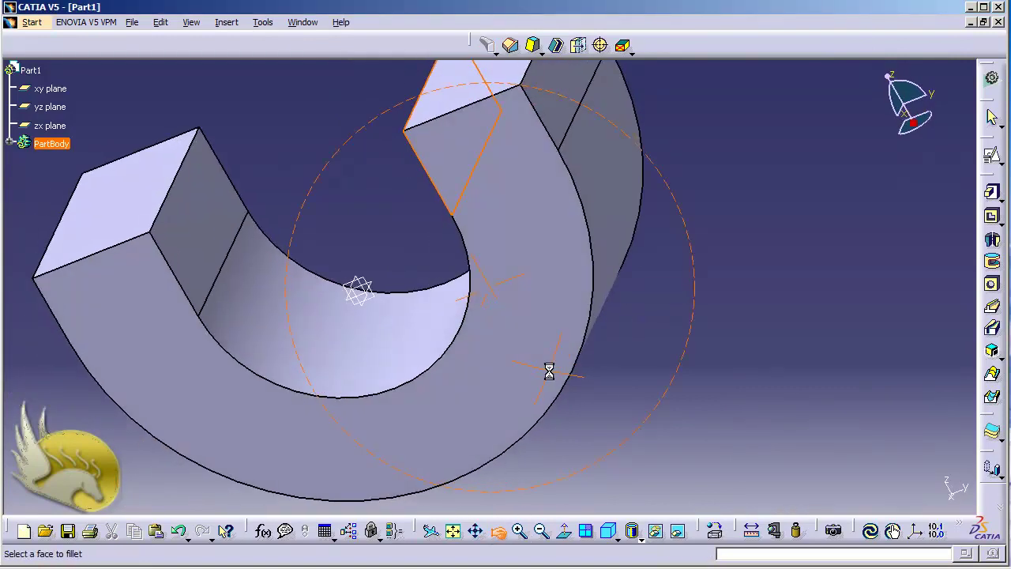
pyautogui.click(555, 104)
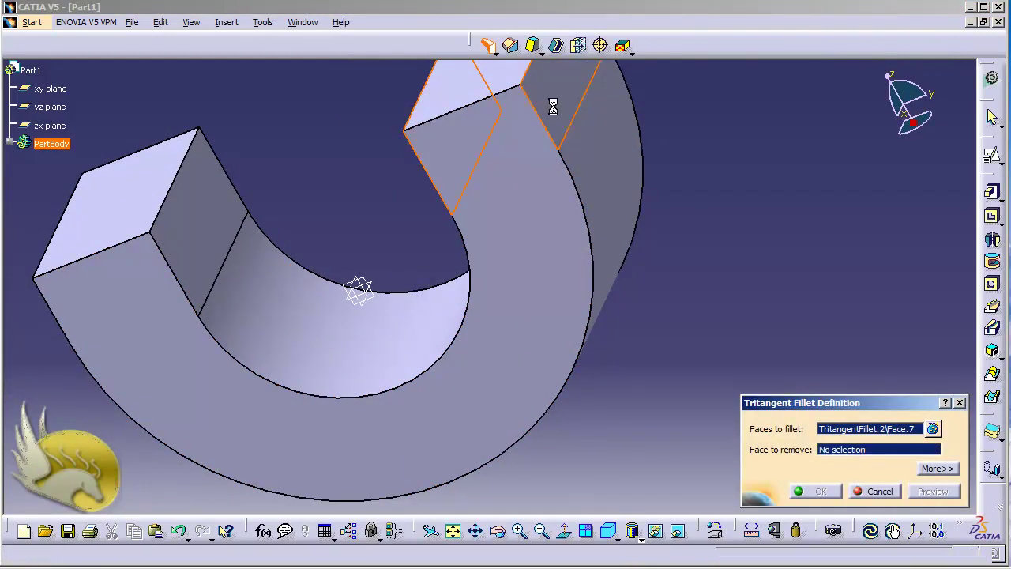
pyautogui.click(464, 83)
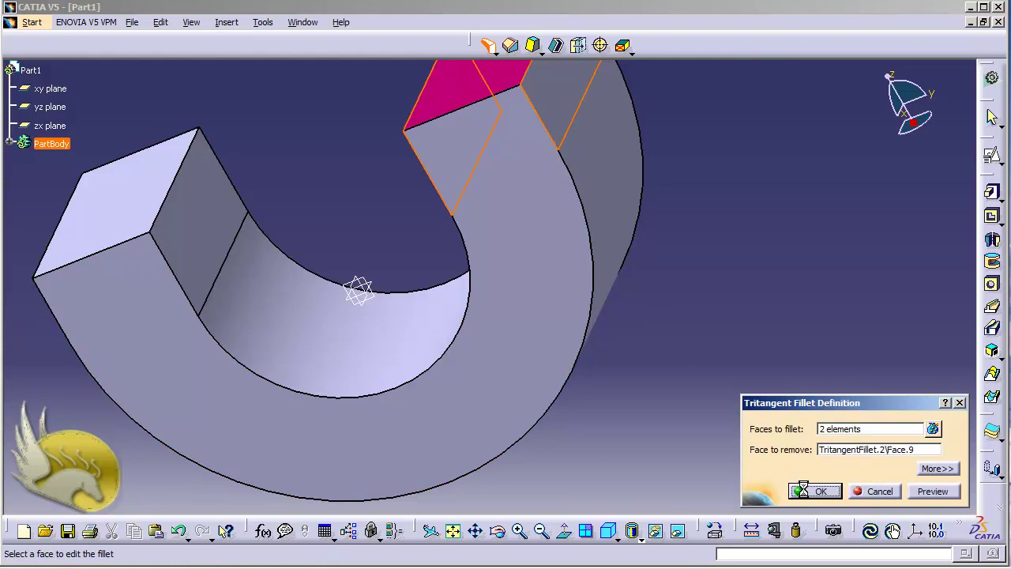